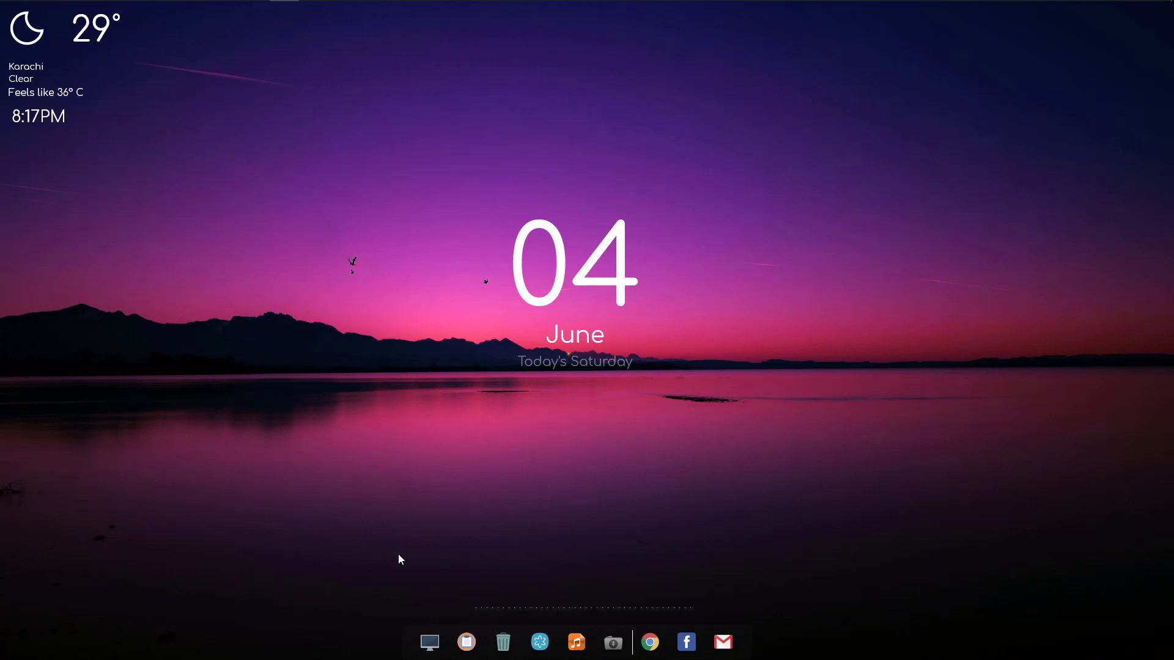
Search the computer for Adobe Illustrator CC 2018, launch it, and start a new document
{"action": "key", "text": "super"}
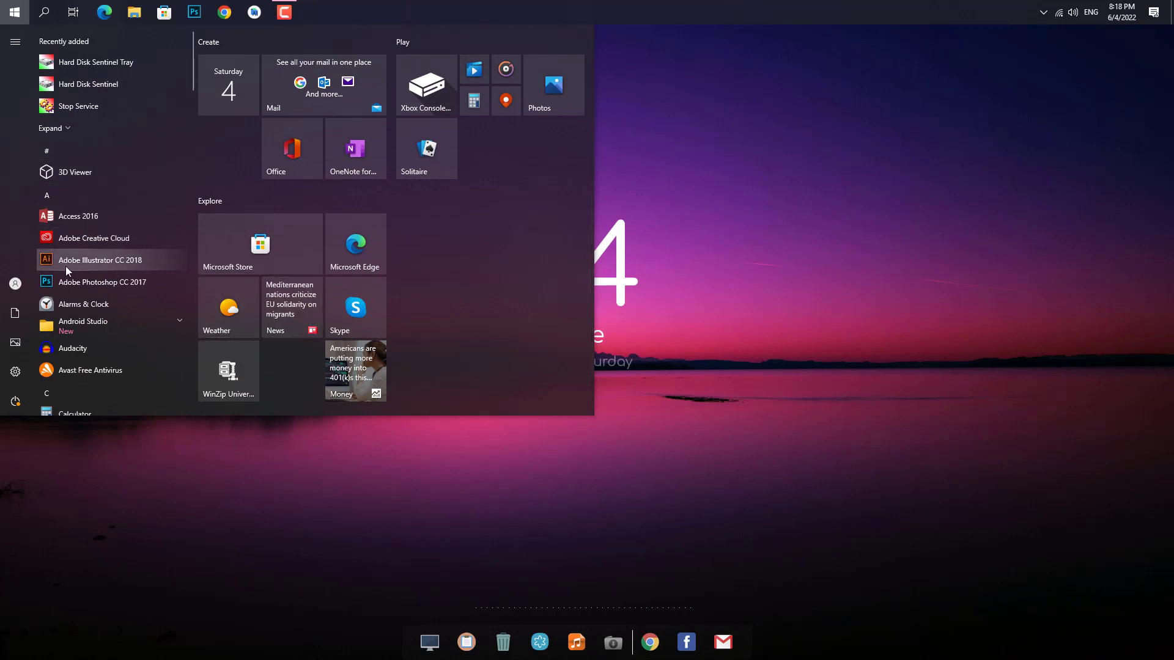
{"action": "left_click", "coordinate": [45, 17]}
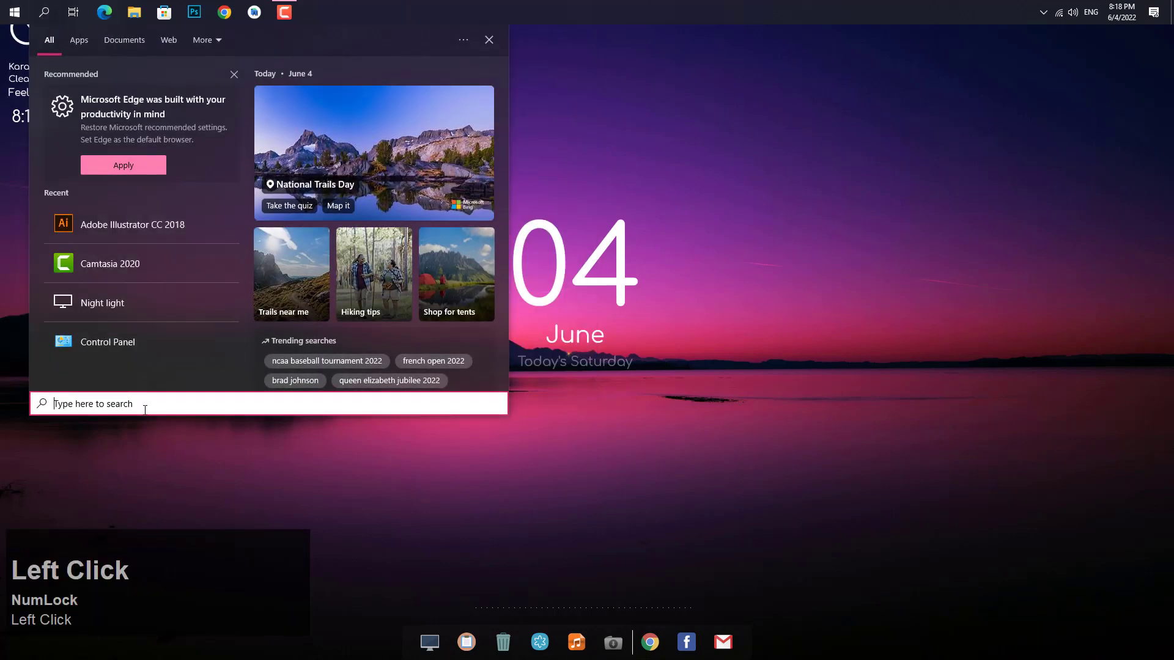
{"action": "type", "text": "adobe "}
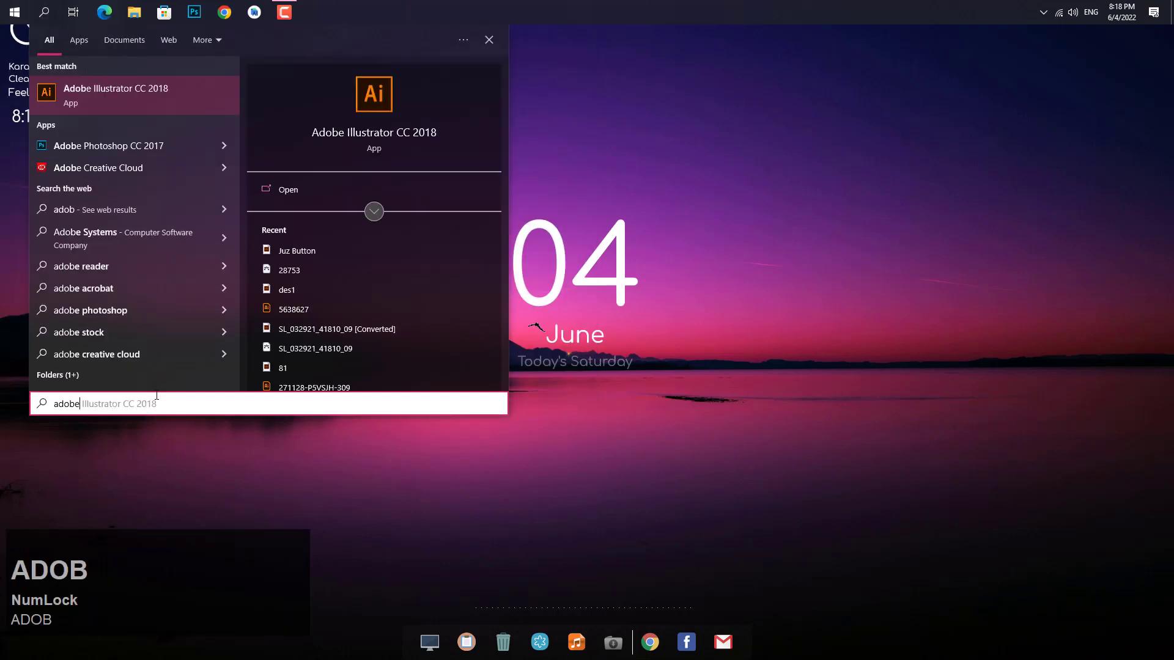
{"action": "type", "text": "ill"}
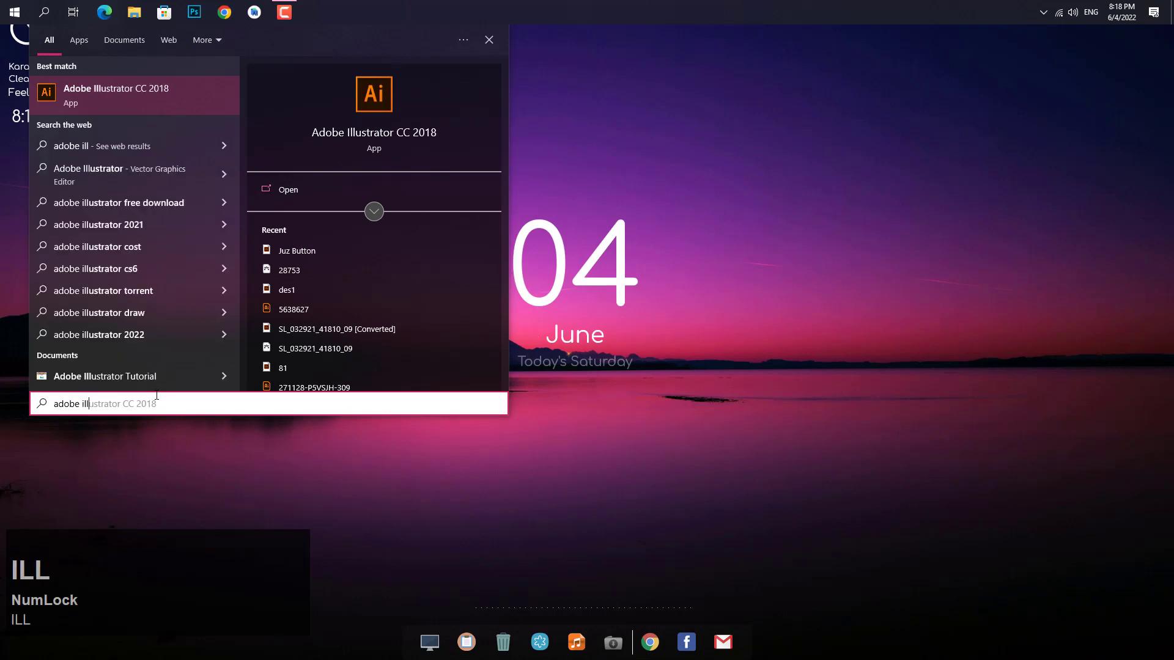
{"action": "left_click", "coordinate": [110, 97]}
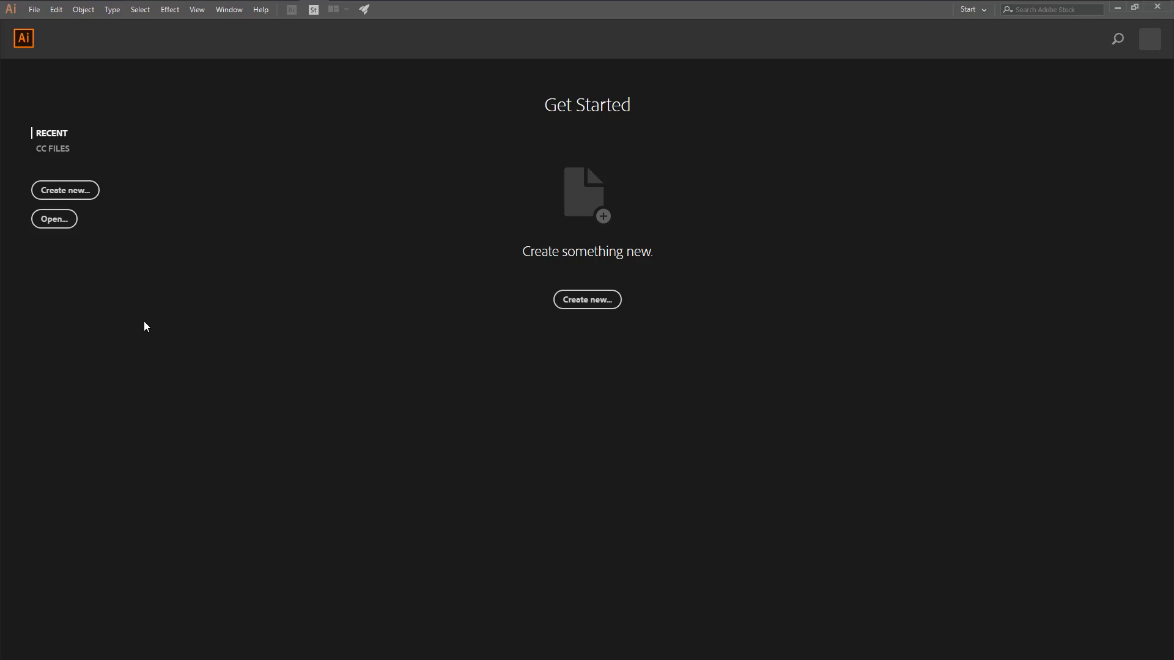
{"action": "left_click", "coordinate": [586, 305]}
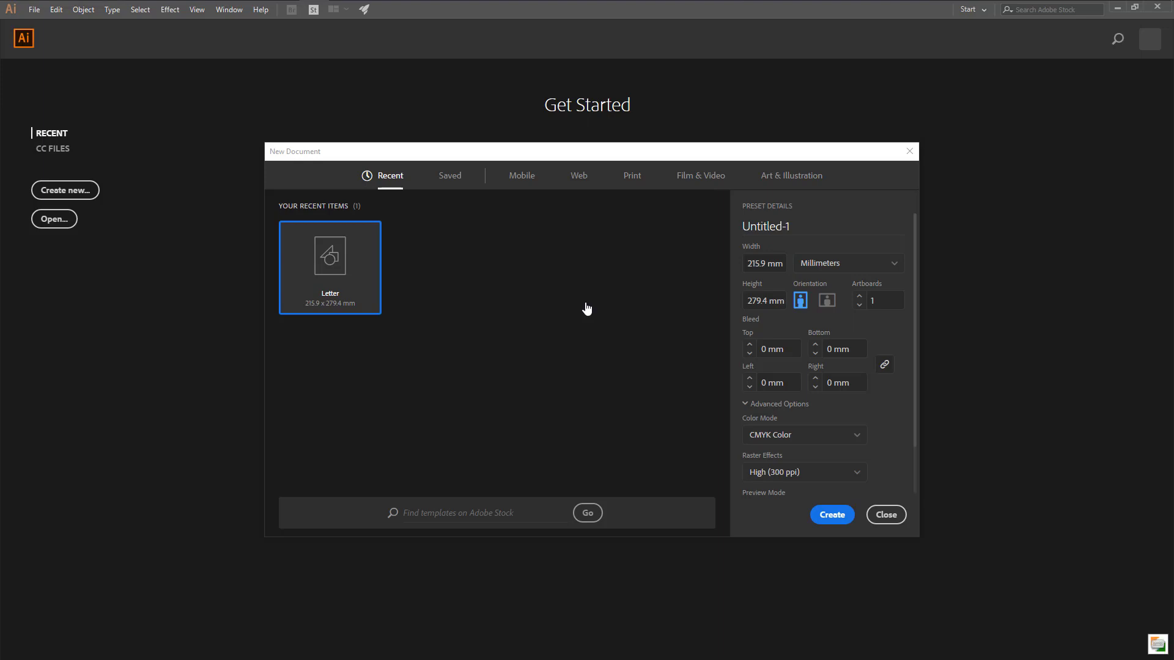
Look through the Mobile, Web, Print and Film & Video document presets, then return to the recent Letter preset
{"action": "left_click", "coordinate": [522, 176]}
{"action": "scroll", "coordinate": [443, 318], "scroll_direction": "down", "scroll_amount": 2}
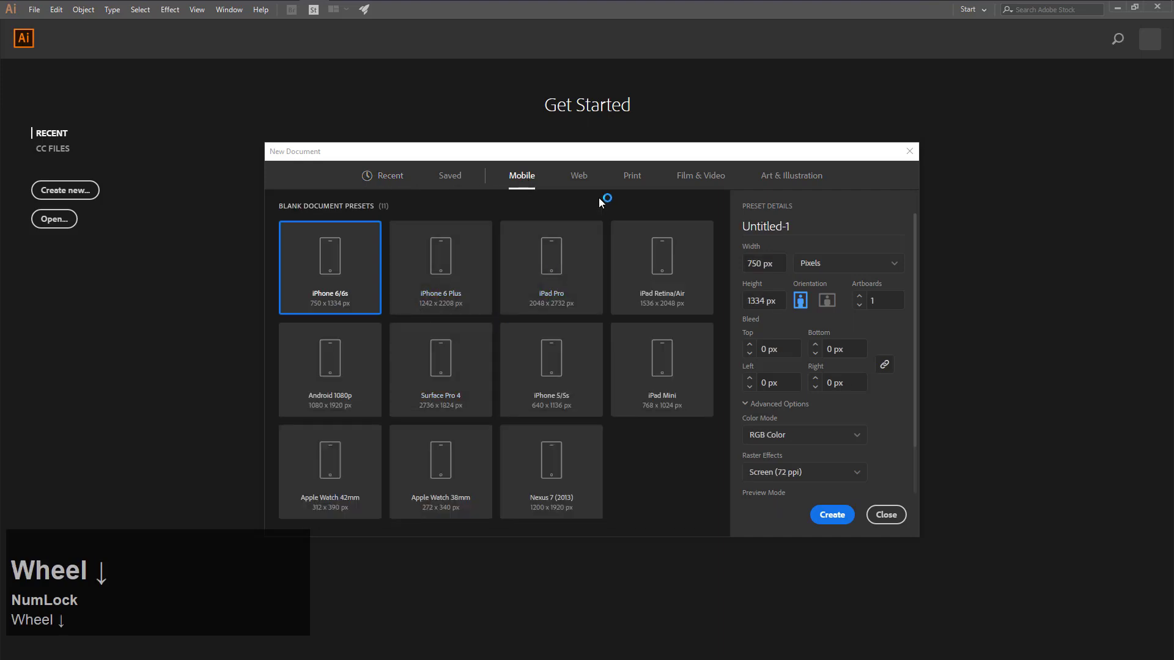
{"action": "left_click", "coordinate": [582, 182]}
{"action": "scroll", "coordinate": [428, 306], "scroll_direction": "down", "scroll_amount": 2}
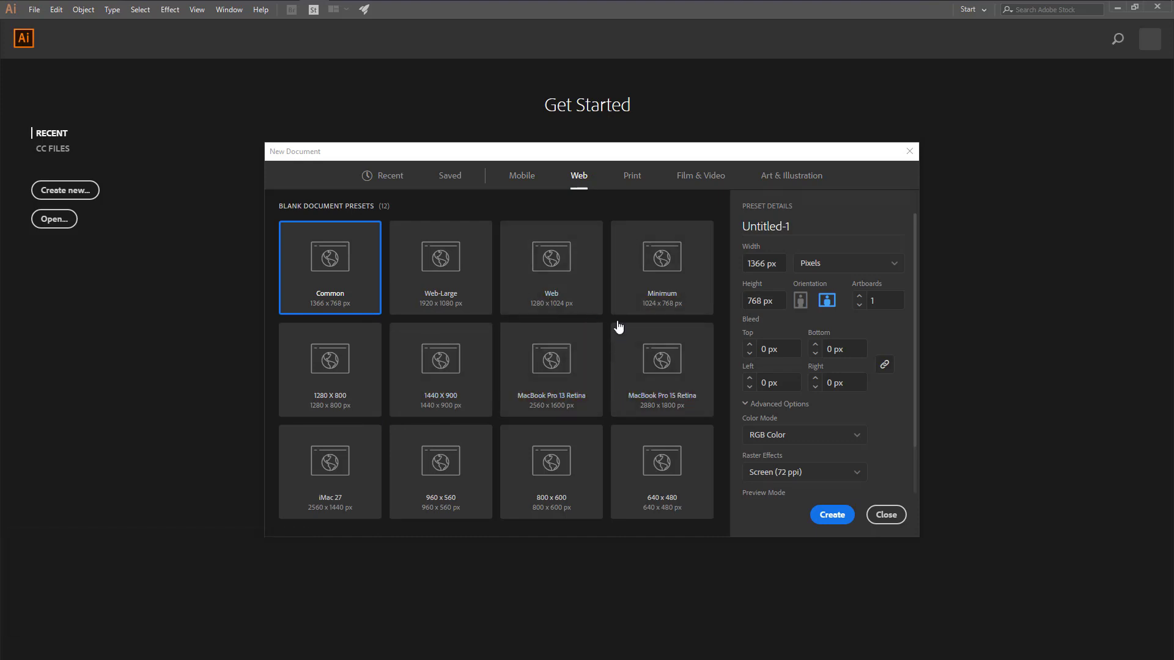
{"action": "left_click", "coordinate": [630, 187]}
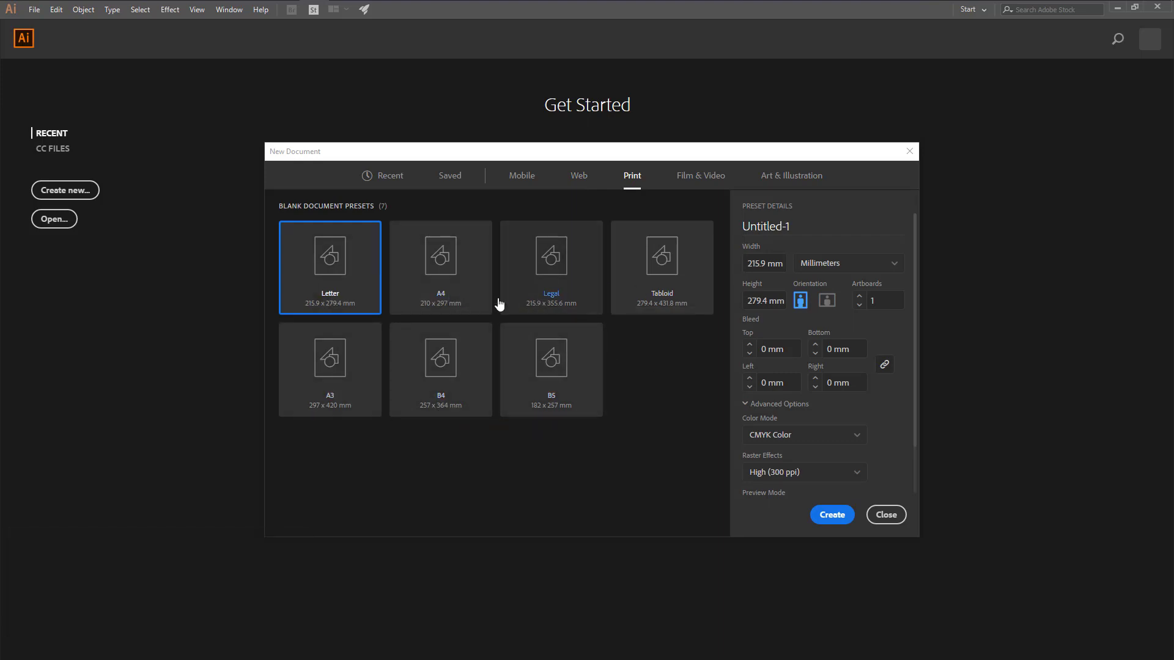
{"action": "left_click", "coordinate": [699, 186]}
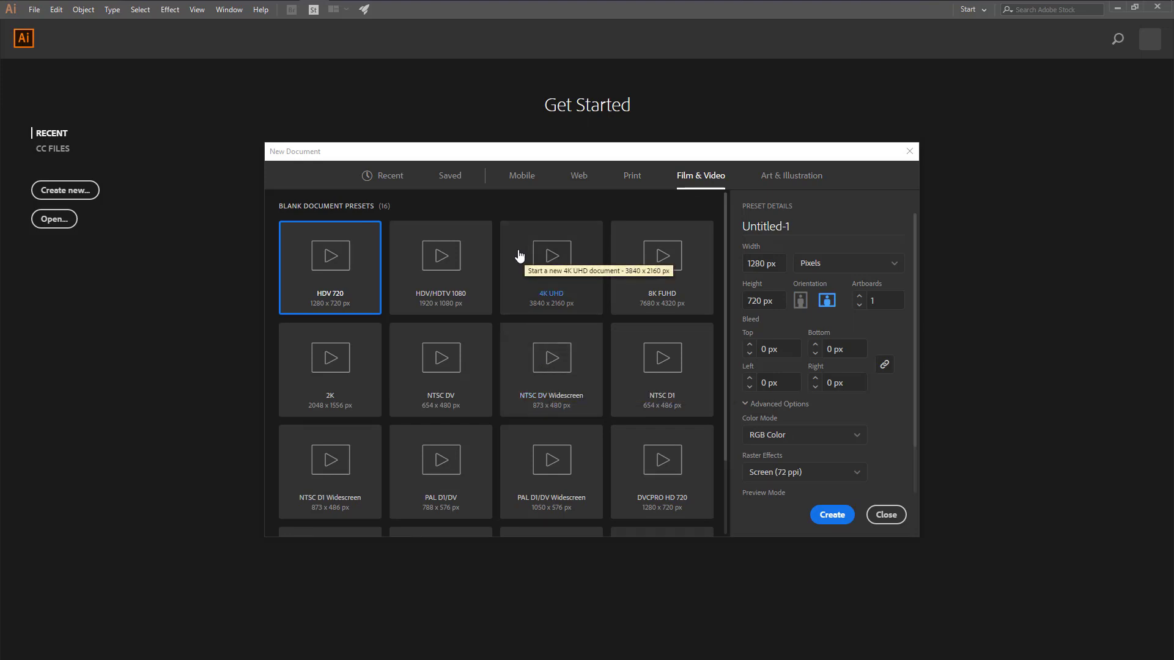
{"action": "left_click", "coordinate": [515, 177]}
{"action": "left_click", "coordinate": [578, 177]}
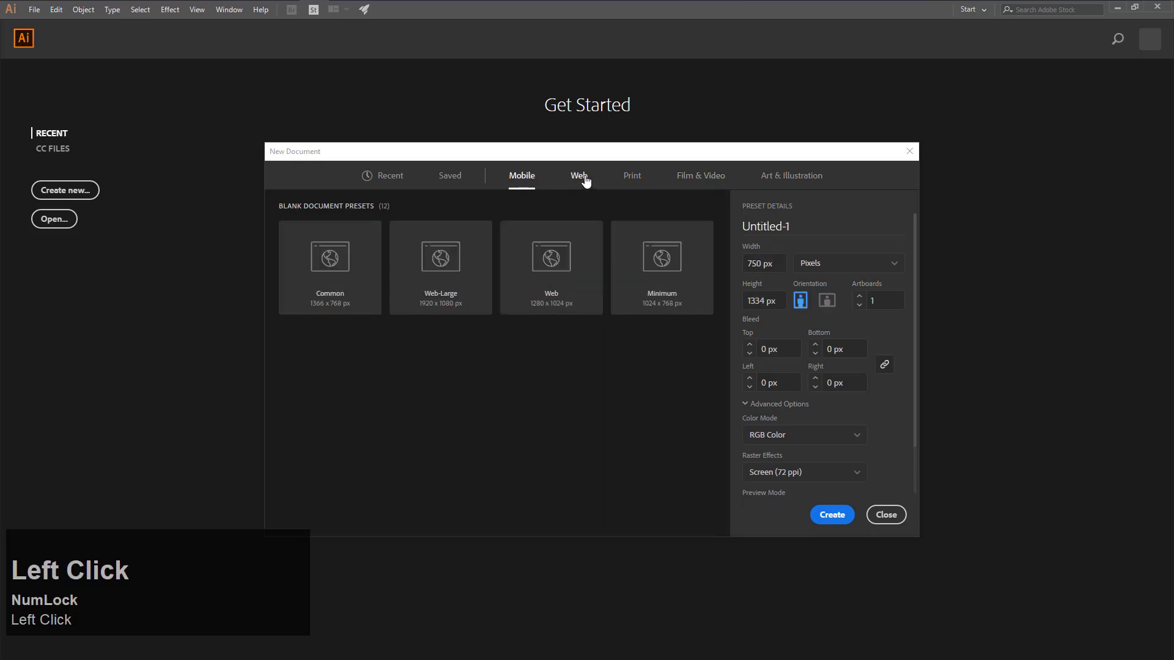
{"action": "left_click", "coordinate": [632, 175]}
{"action": "left_click", "coordinate": [382, 175]}
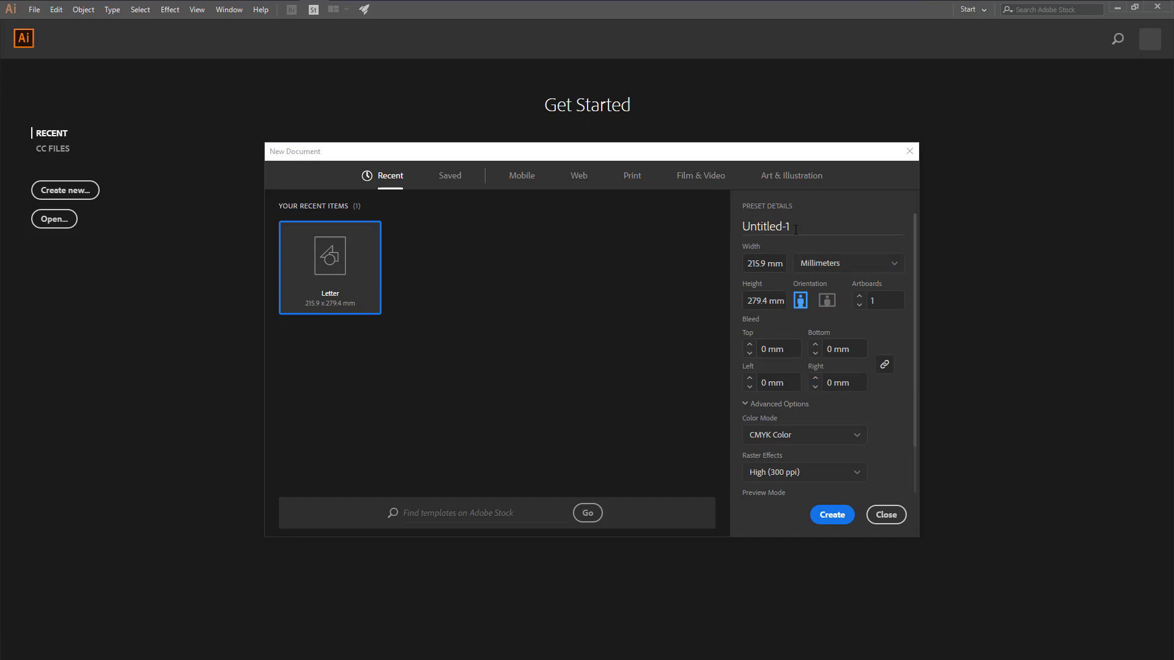
Set the new document's width to 300 mm and its height to 250 mm
{"action": "left_click_drag", "start_coordinate": [796, 229], "coordinate": [718, 226]}
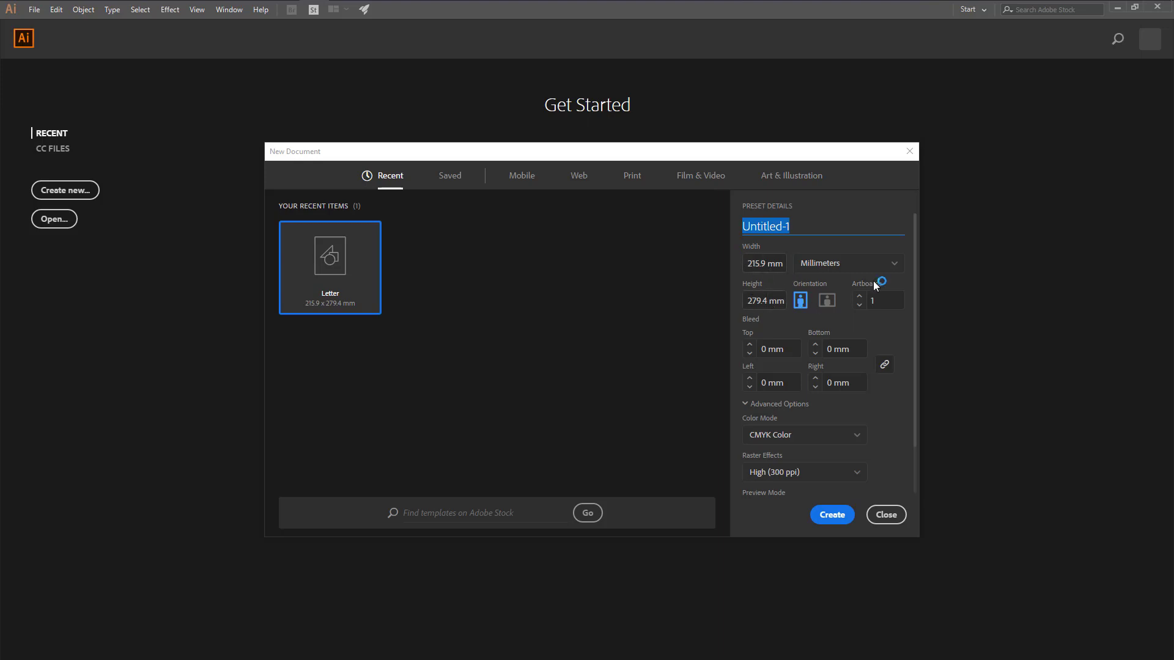
{"action": "left_click", "coordinate": [764, 263]}
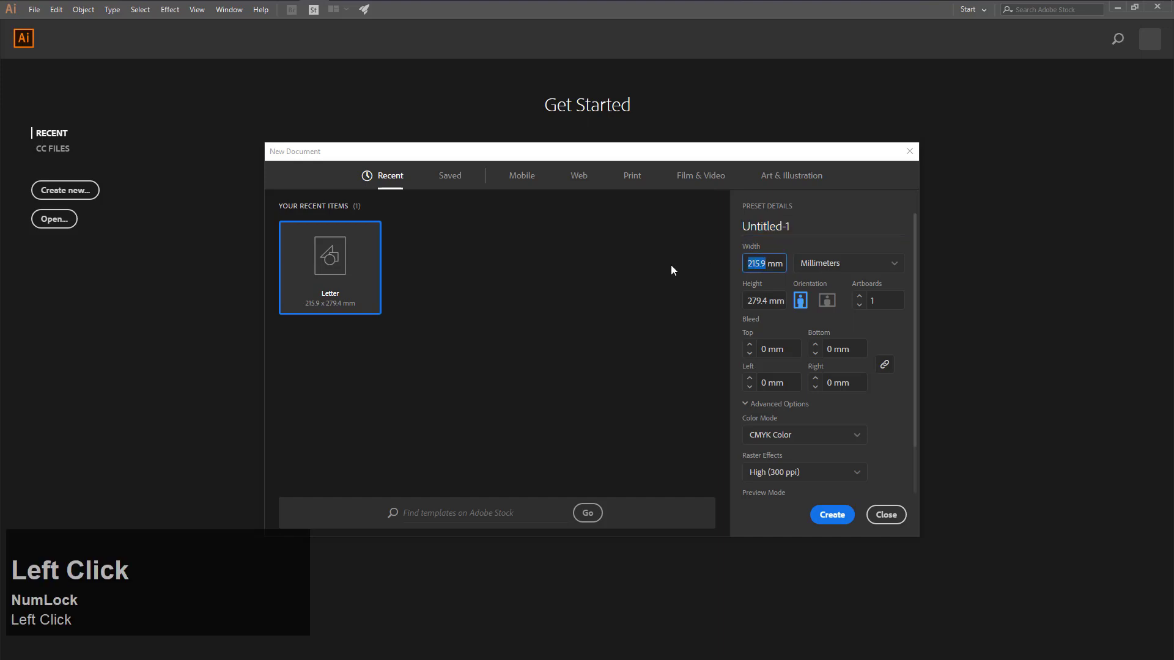
{"action": "type", "text": "300"}
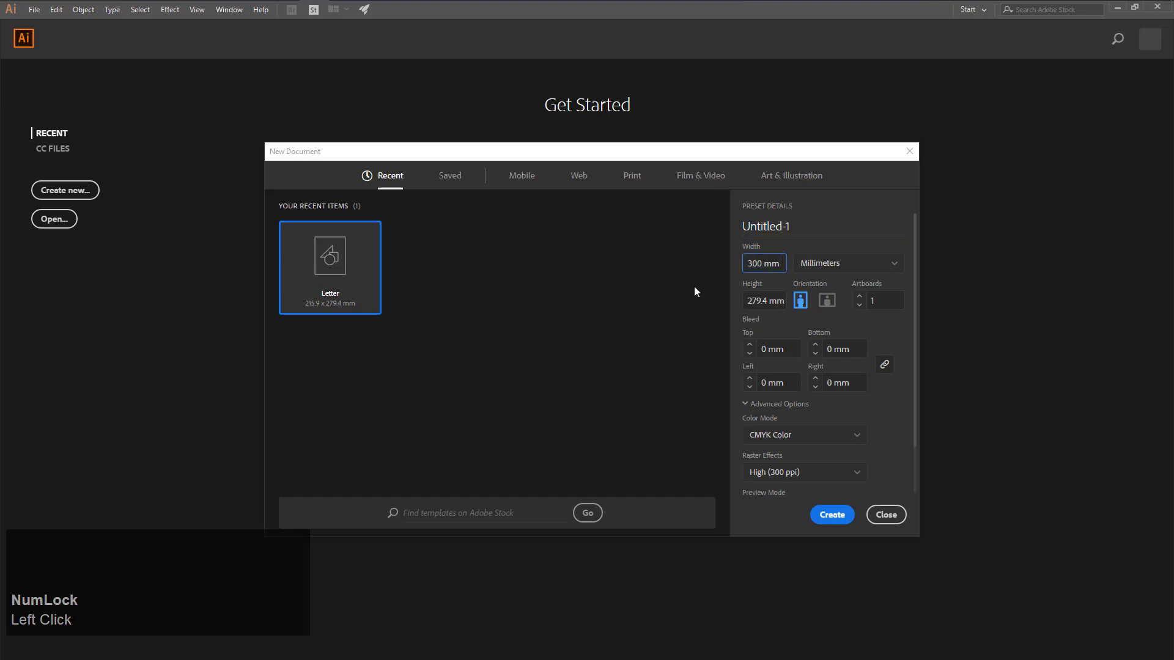
{"action": "left_click", "coordinate": [765, 300]}
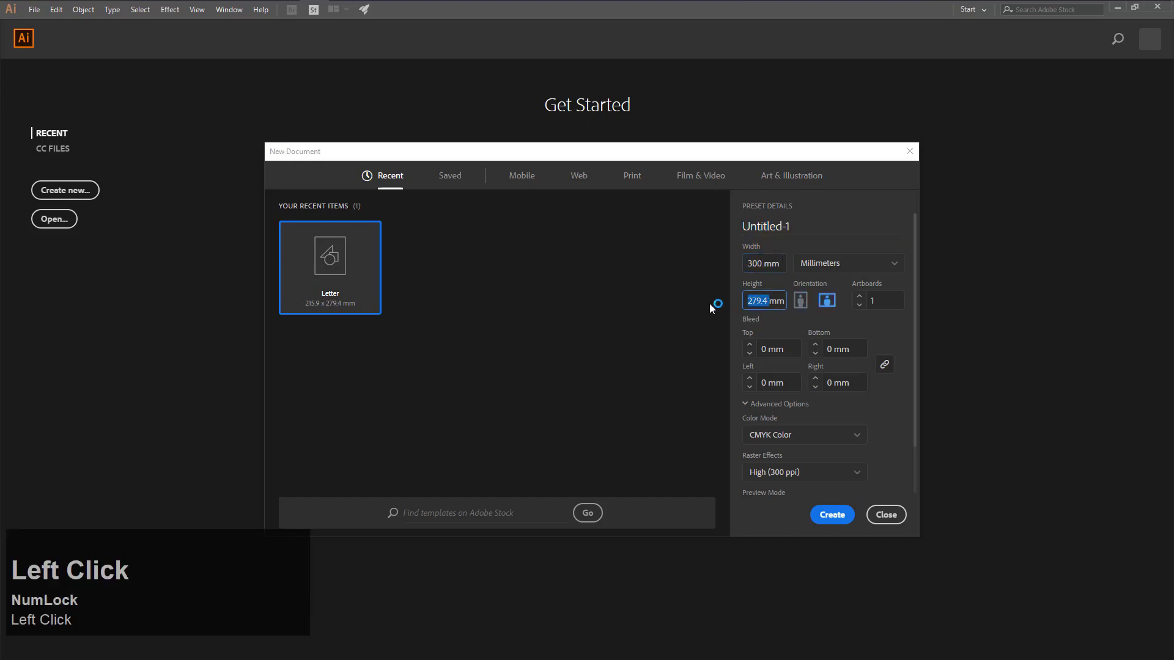
{"action": "type", "text": "250"}
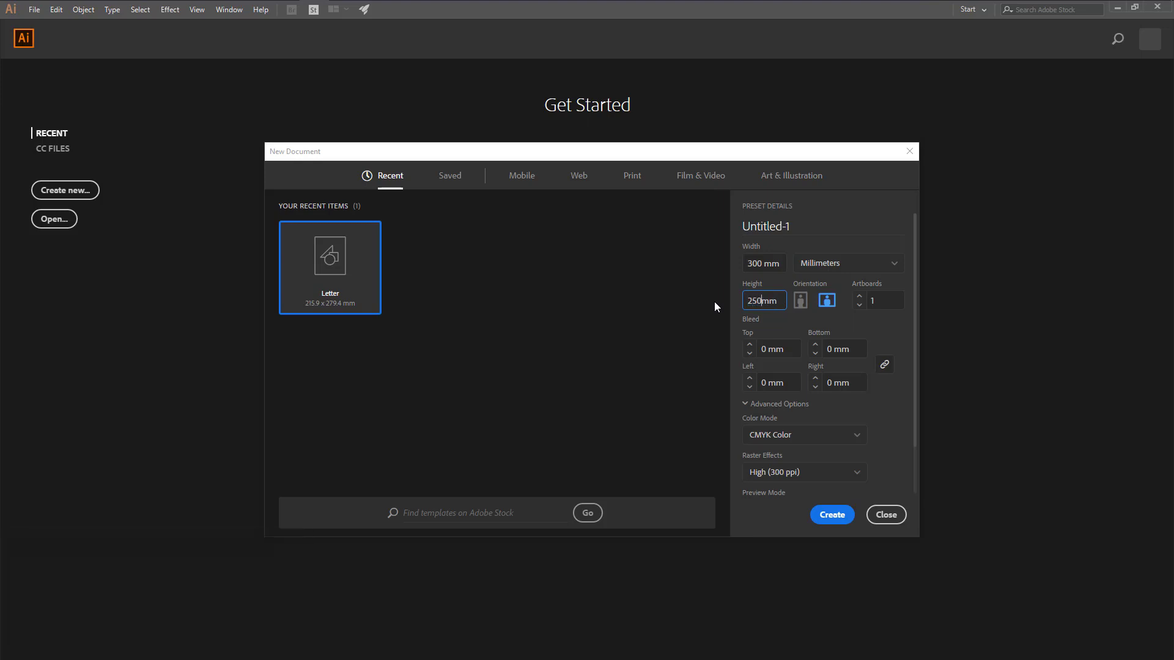
{"action": "left_click", "coordinate": [676, 319]}
Change the new document's units to inches and set its size to 12 in wide by 8 in high
{"action": "left_click", "coordinate": [829, 269]}
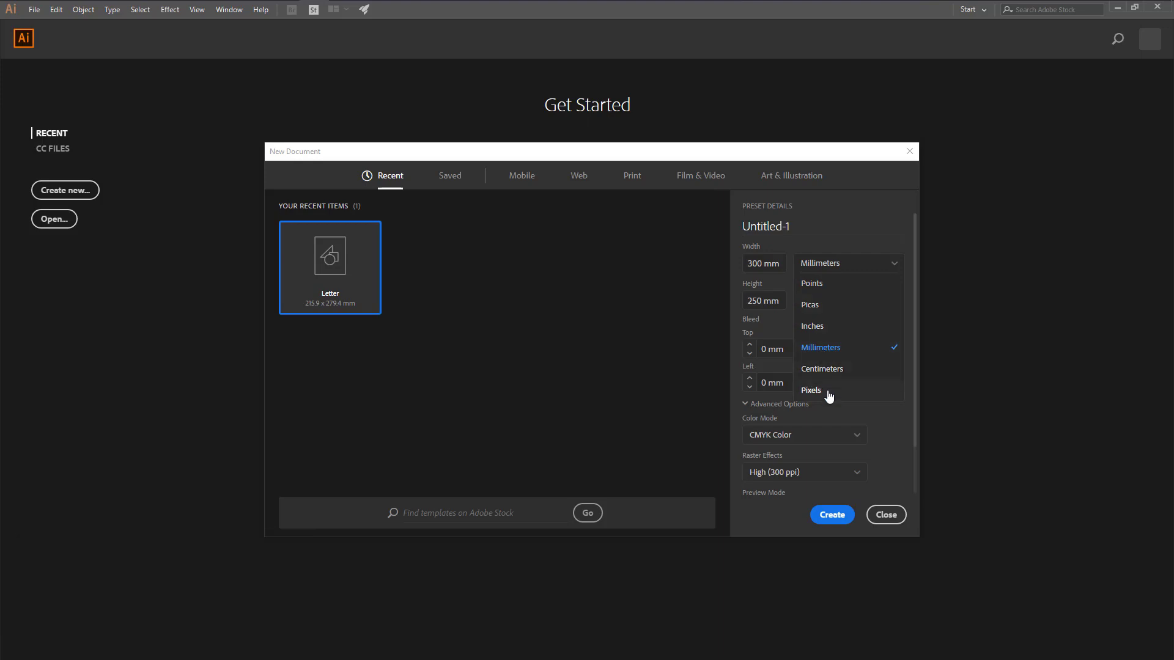
{"action": "left_click", "coordinate": [818, 327]}
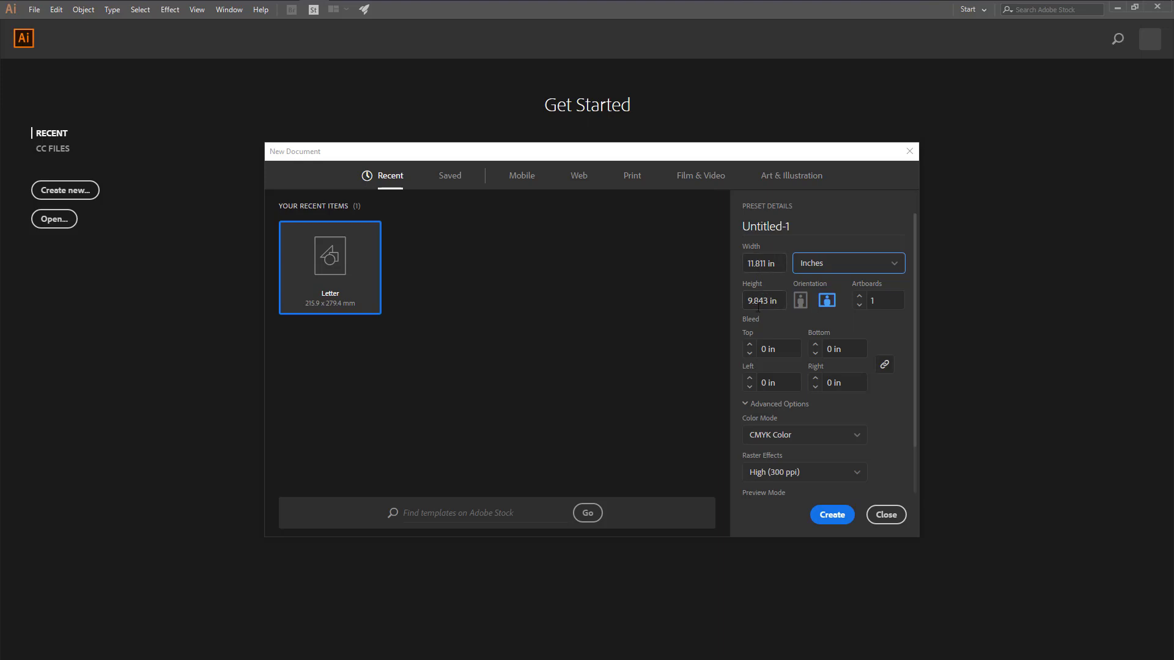
{"action": "left_click_drag", "start_coordinate": [766, 263], "coordinate": [728, 263]}
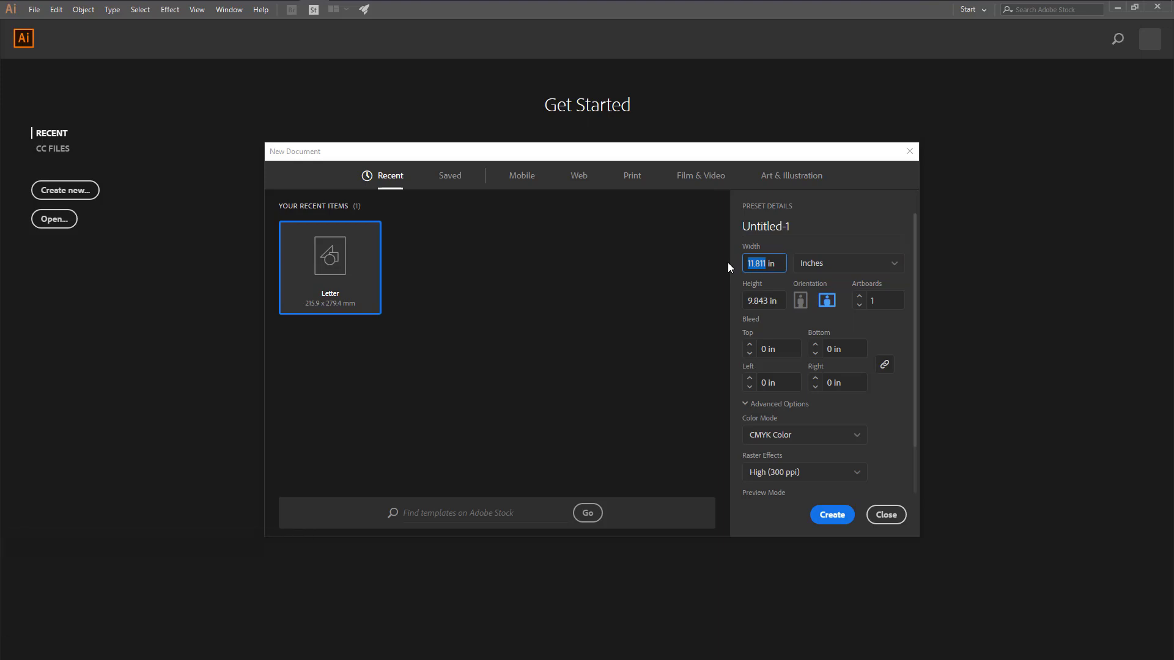
{"action": "type", "text": "12"}
{"action": "left_click_drag", "start_coordinate": [768, 306], "coordinate": [722, 303]}
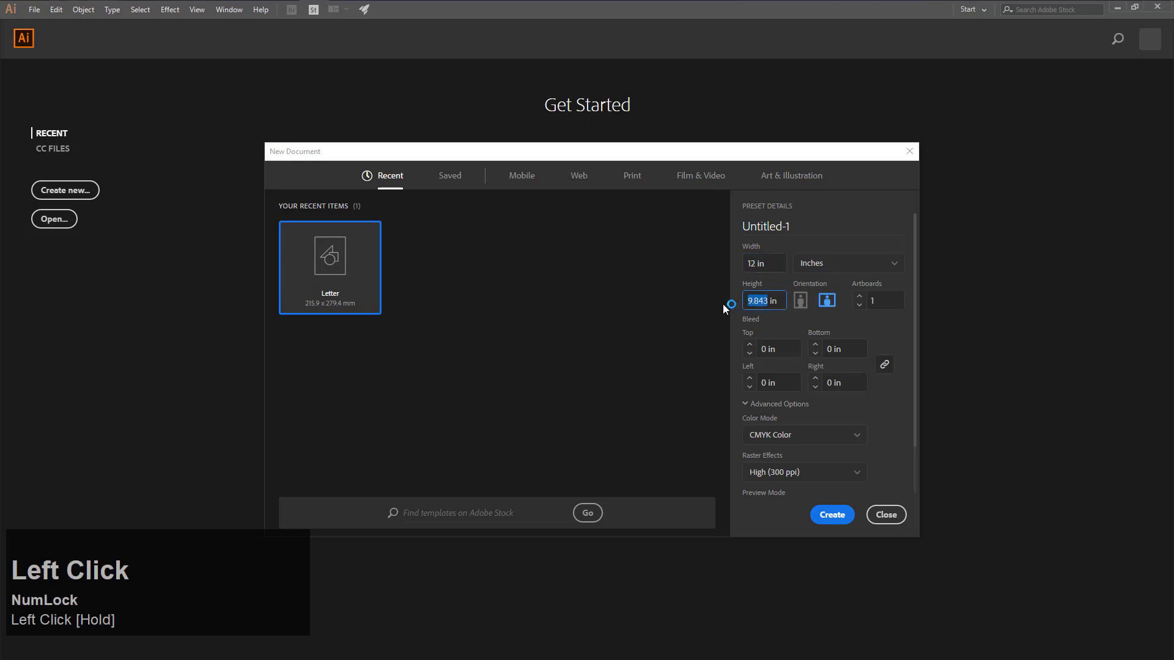
{"action": "type", "text": "8"}
{"action": "left_click", "coordinate": [660, 298]}
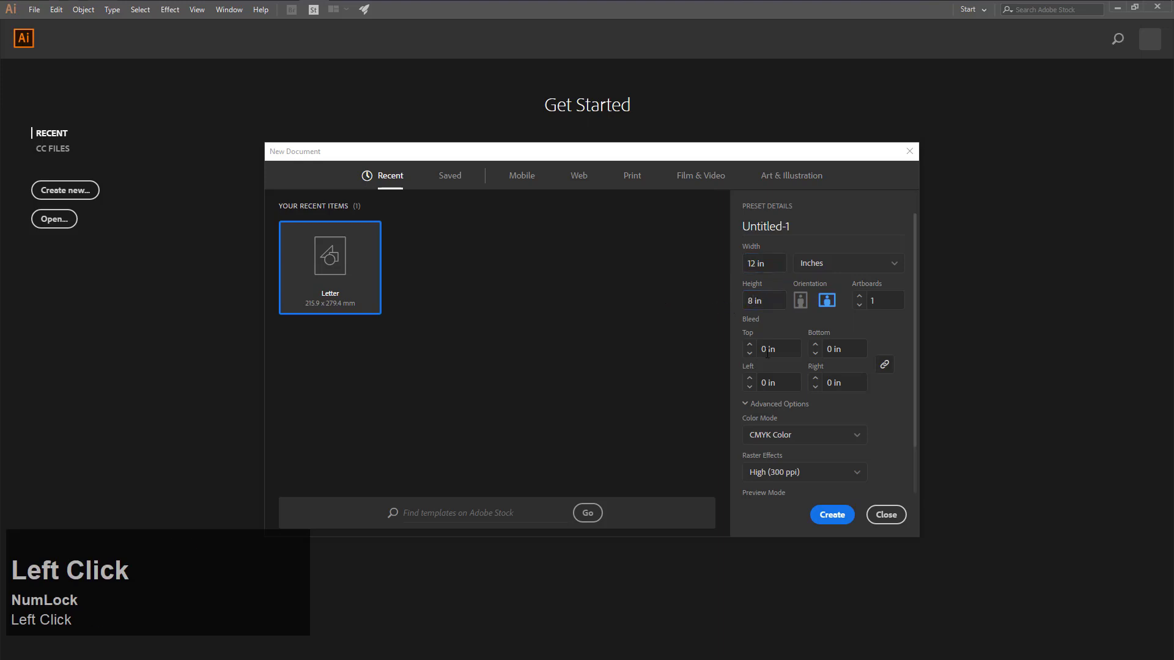
Switch the new document's orientation to portrait and back to landscape, leaving one artboard
{"action": "left_click", "coordinate": [801, 302]}
{"action": "left_click", "coordinate": [826, 302]}
{"action": "left_click", "coordinate": [859, 298]}
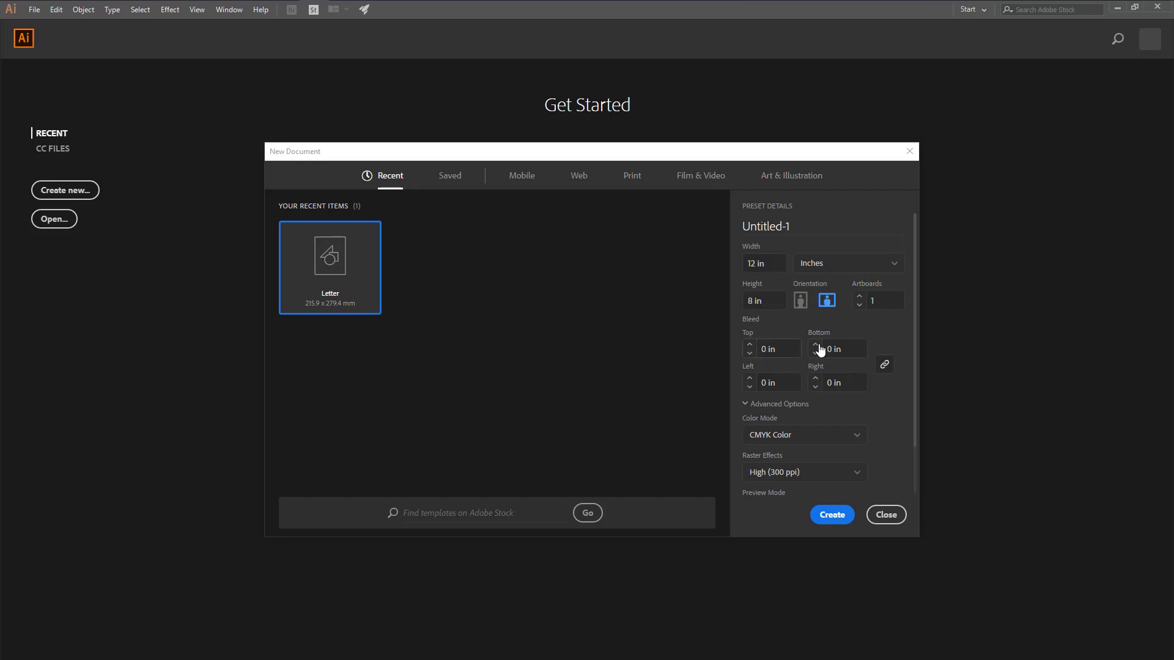
Collapse and re-expand the advanced options, and choose CMYK Color as the document's color mode
{"action": "scroll", "coordinate": [899, 385], "scroll_direction": "down", "scroll_amount": 1}
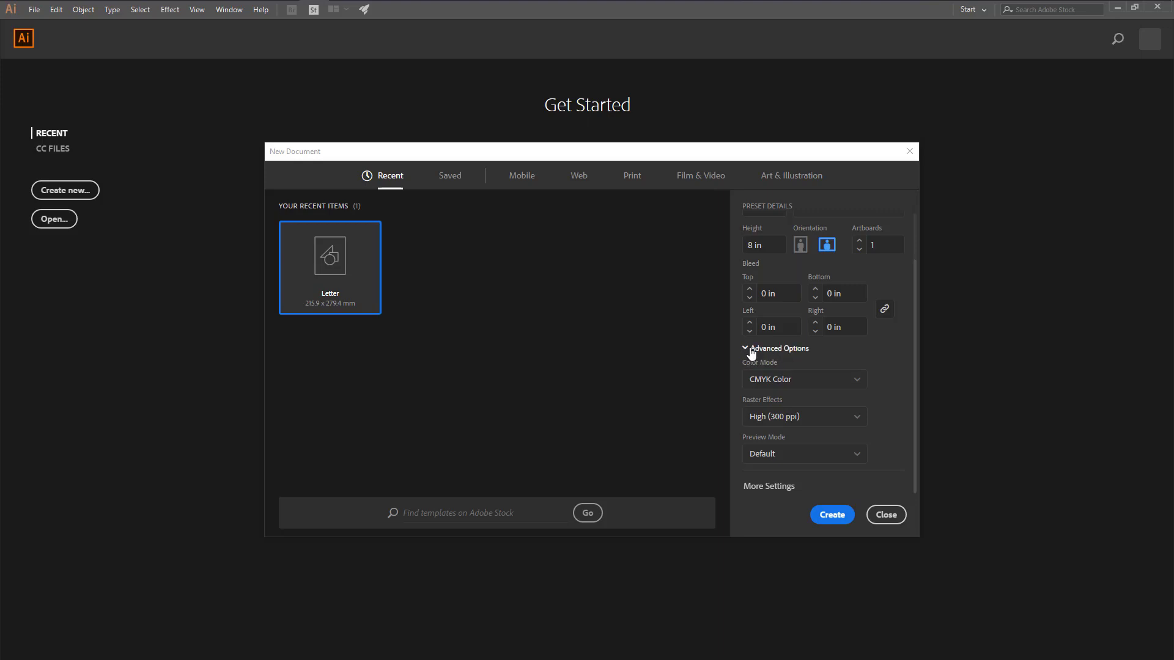
{"action": "left_click", "coordinate": [751, 355]}
{"action": "scroll", "coordinate": [787, 418], "scroll_direction": "down", "scroll_amount": 1}
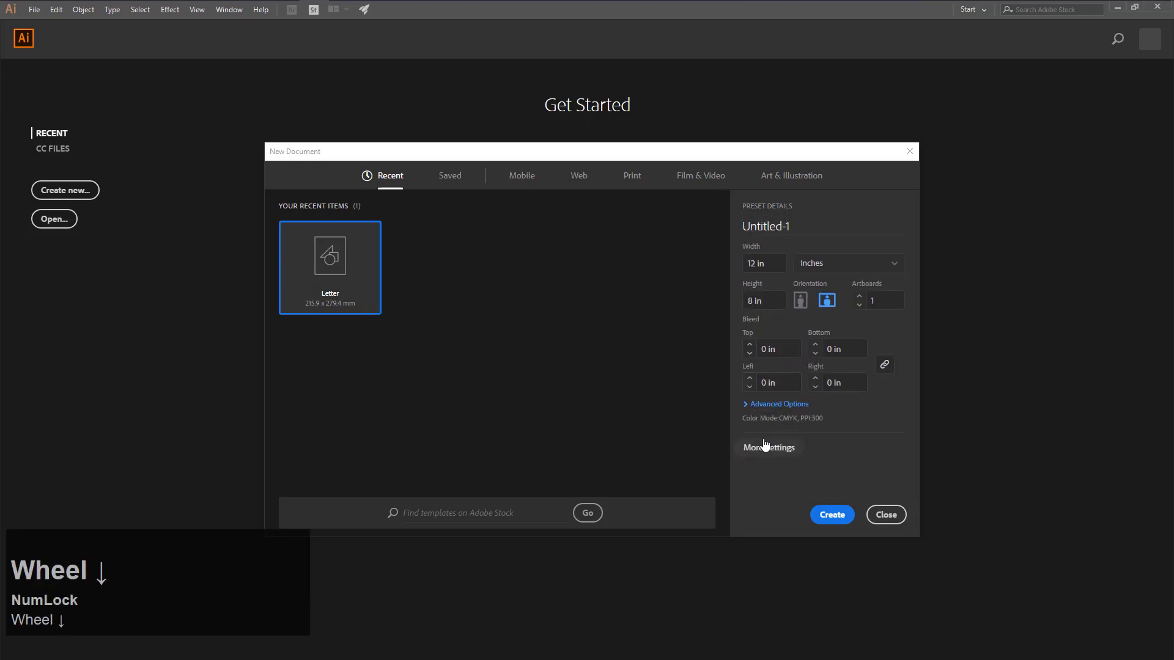
{"action": "left_click", "coordinate": [758, 404]}
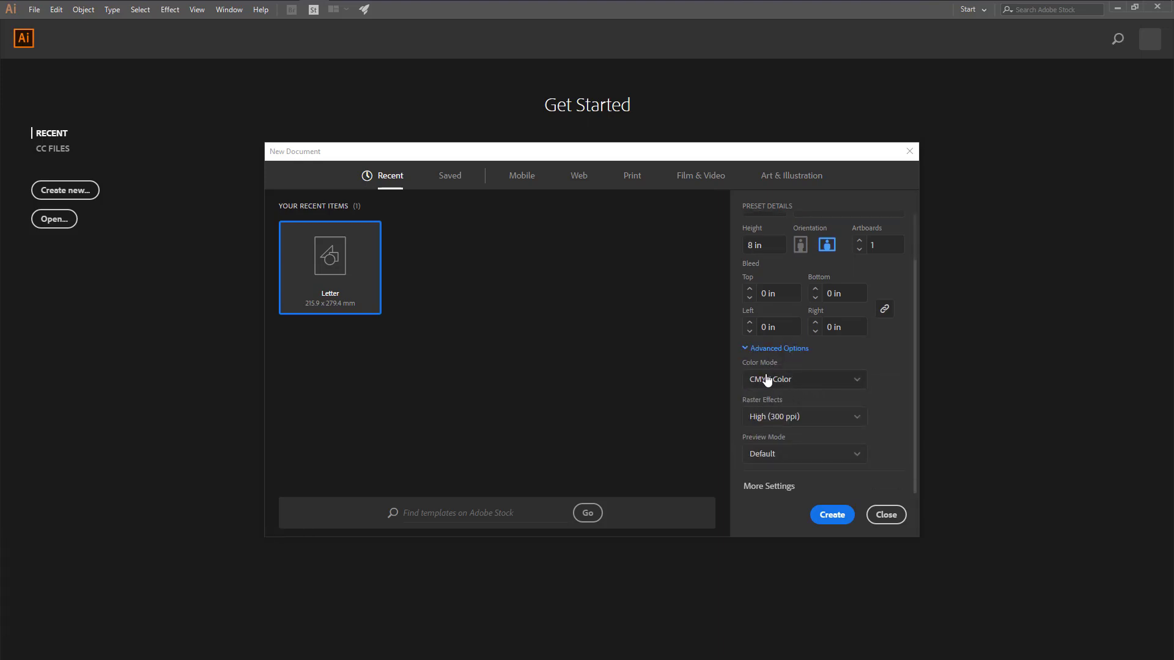
{"action": "left_click", "coordinate": [855, 383]}
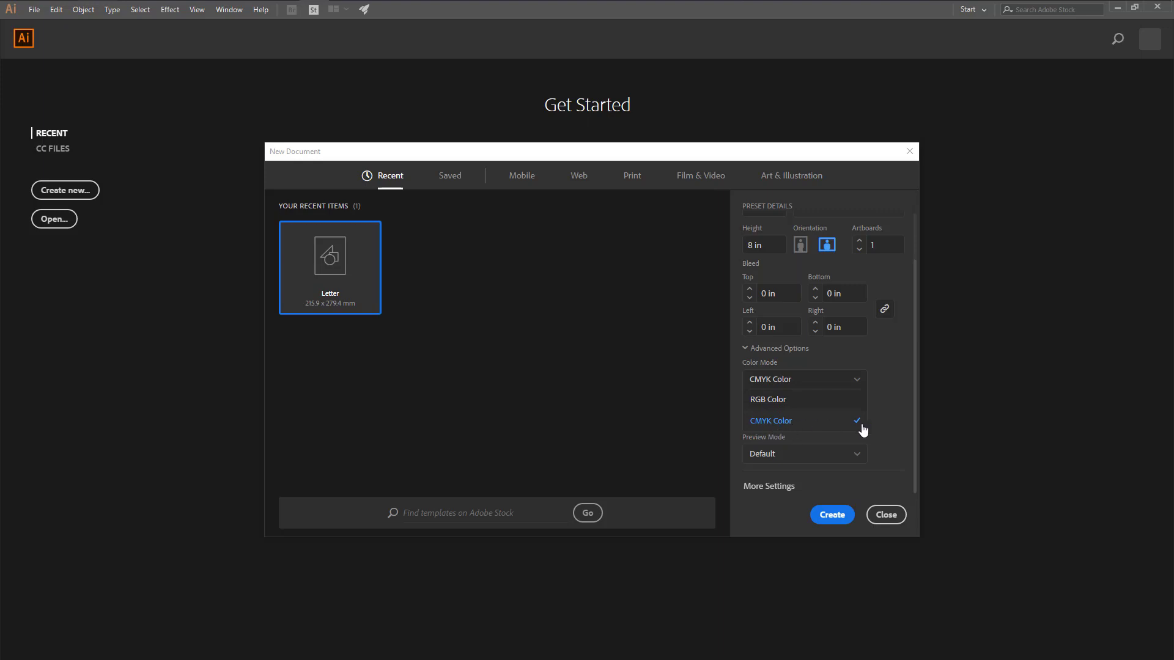
{"action": "left_click", "coordinate": [772, 421]}
{"action": "left_click", "coordinate": [902, 407]}
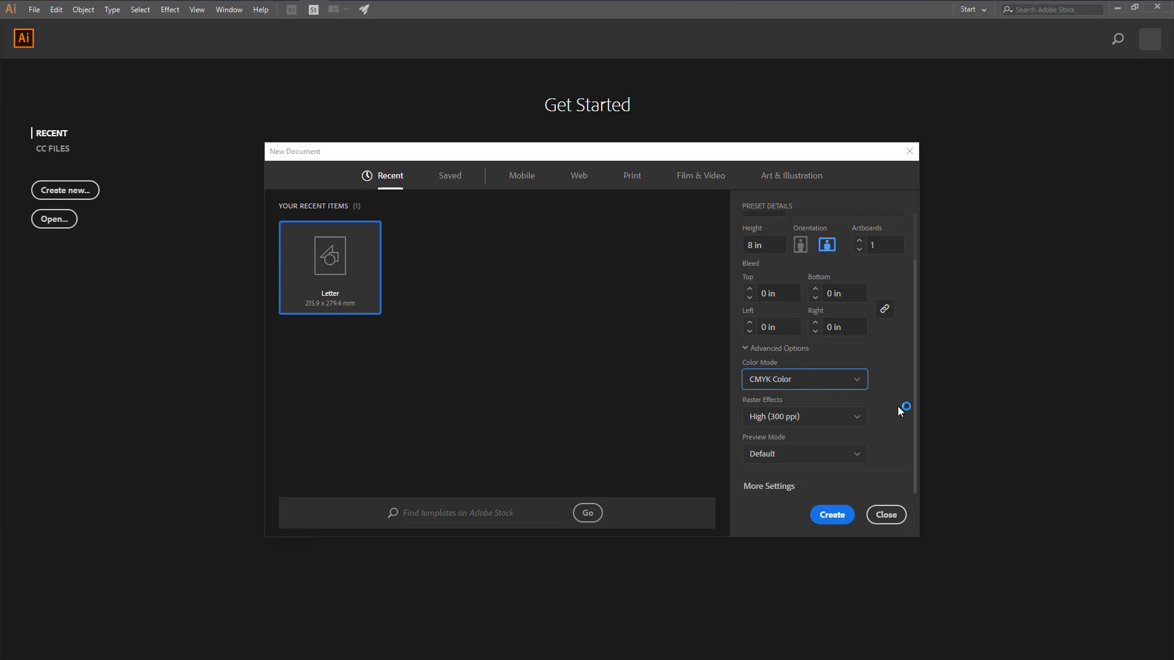
Look over the available raster effects resolutions, keeping High (300 ppi)
{"action": "key", "text": "Tab"}
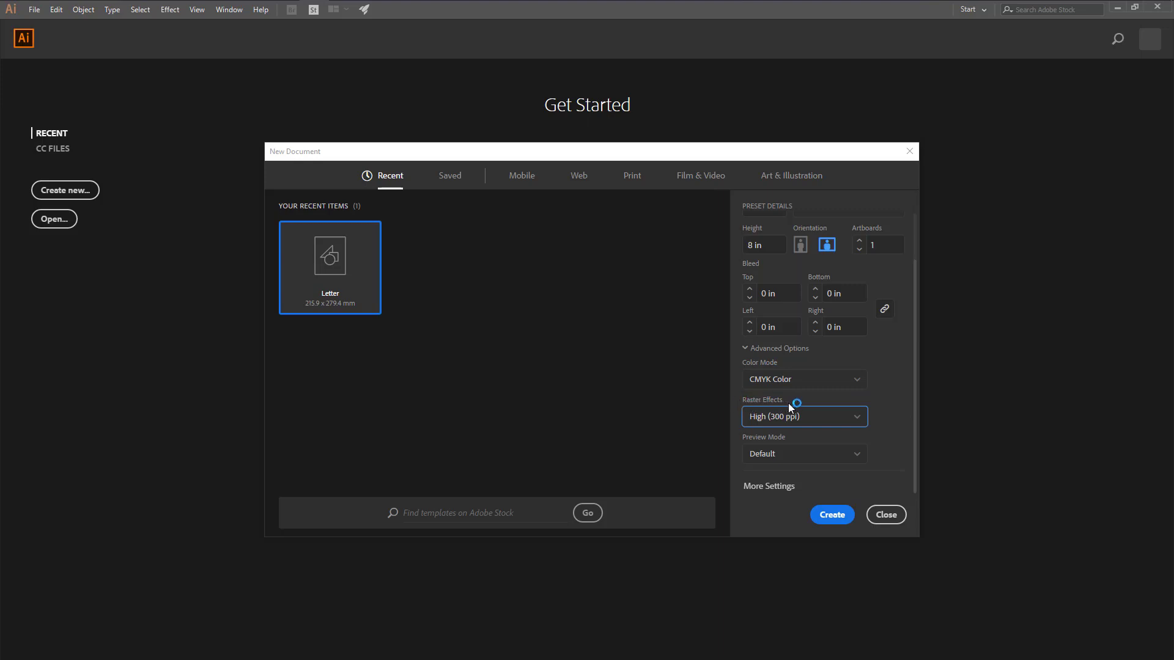
{"action": "left_click", "coordinate": [857, 428]}
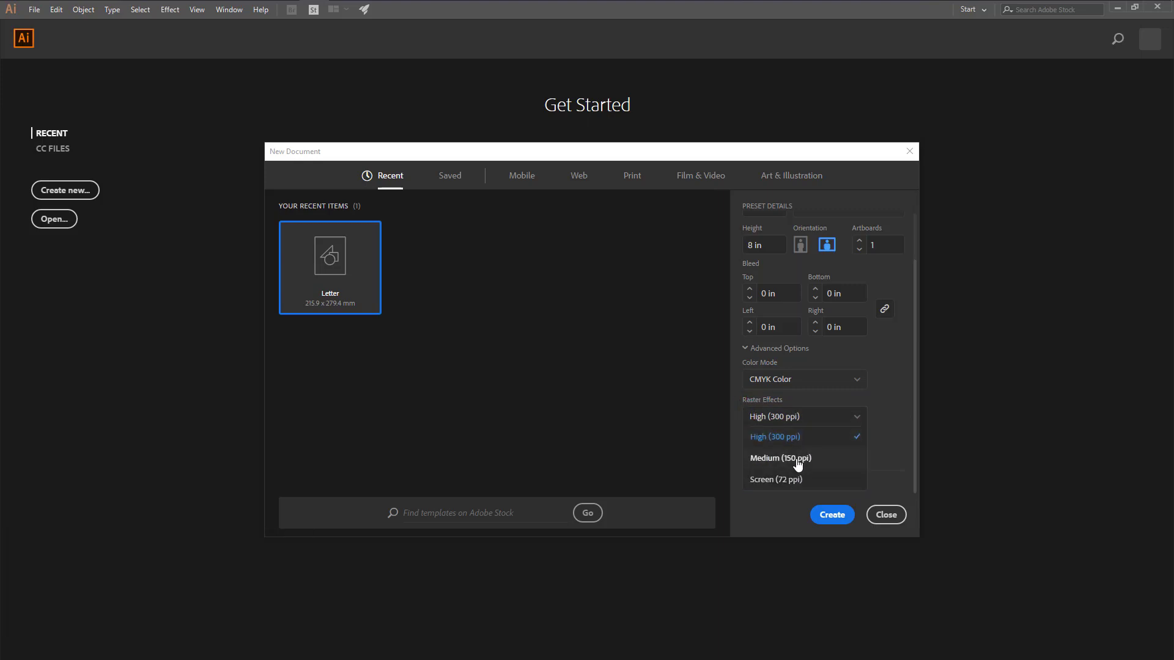
{"action": "left_click", "coordinate": [891, 422]}
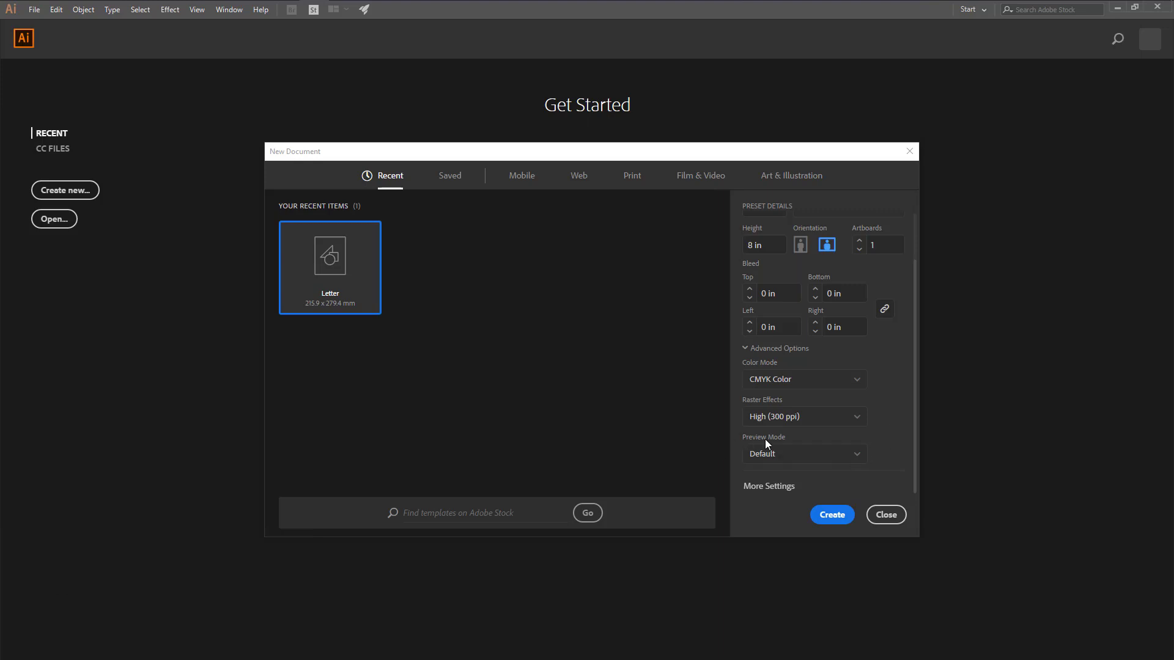
Create the document with the chosen settings and dismiss the welcome tour
{"action": "scroll", "coordinate": [904, 434], "scroll_direction": "down", "scroll_amount": 2}
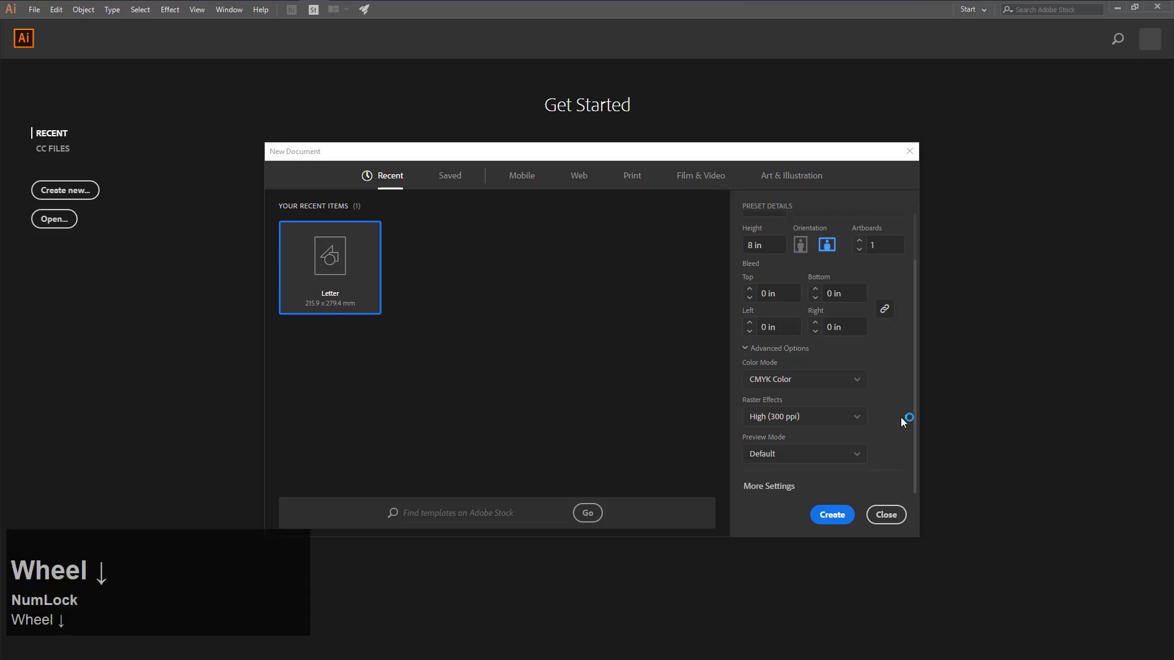
{"action": "left_click_drag", "start_coordinate": [914, 382], "coordinate": [917, 455]}
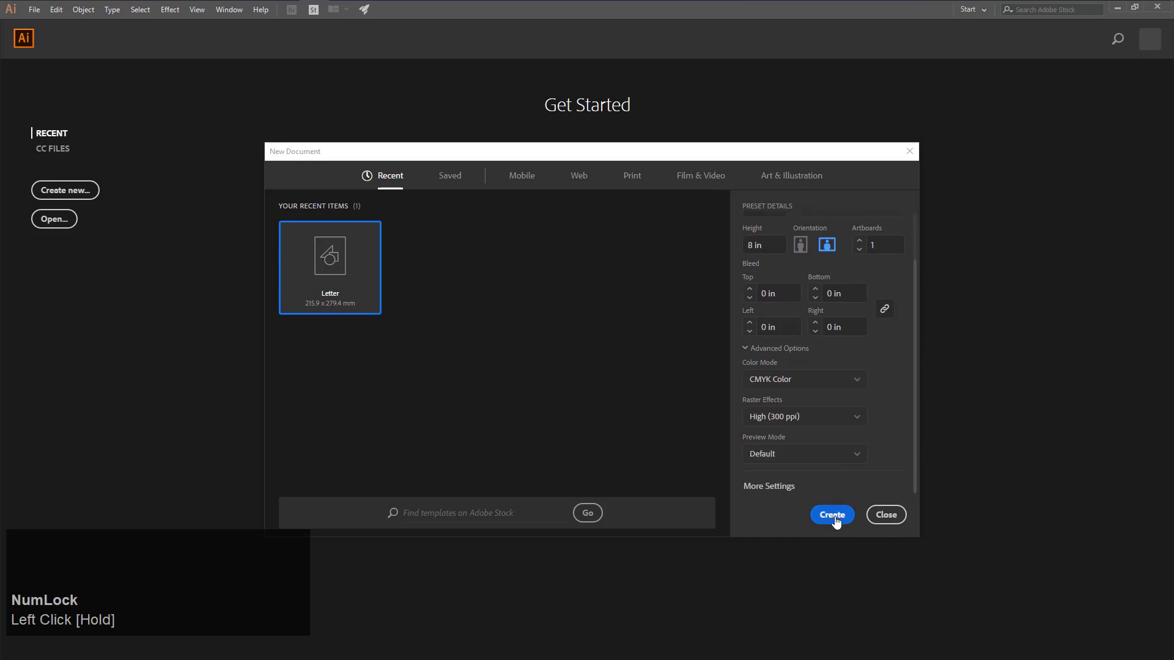
{"action": "left_click", "coordinate": [835, 519]}
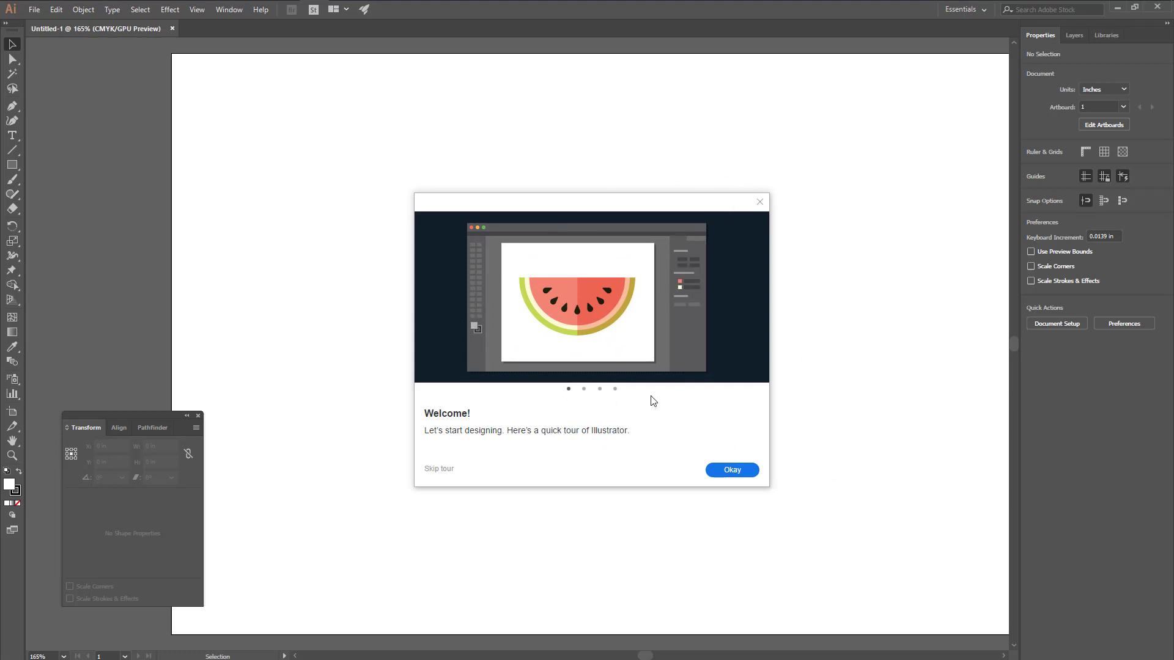
{"action": "left_click", "coordinate": [757, 475]}
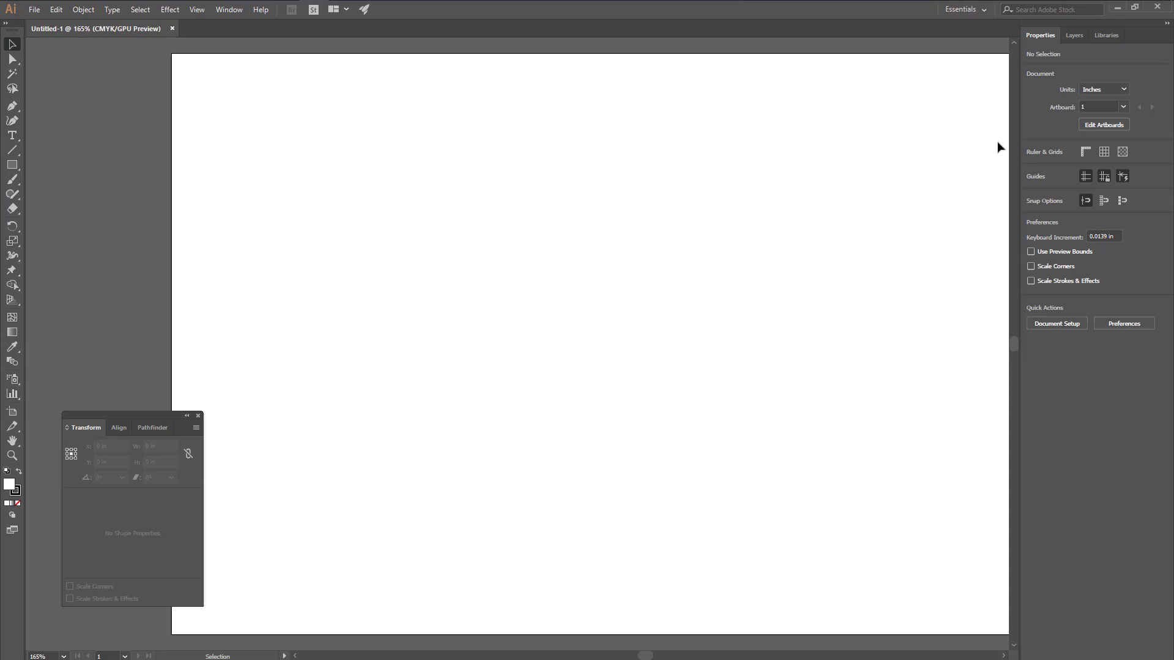
Look through the Layers, Libraries and Properties panels of the open document
{"action": "left_click", "coordinate": [1076, 39]}
{"action": "left_click", "coordinate": [1097, 40]}
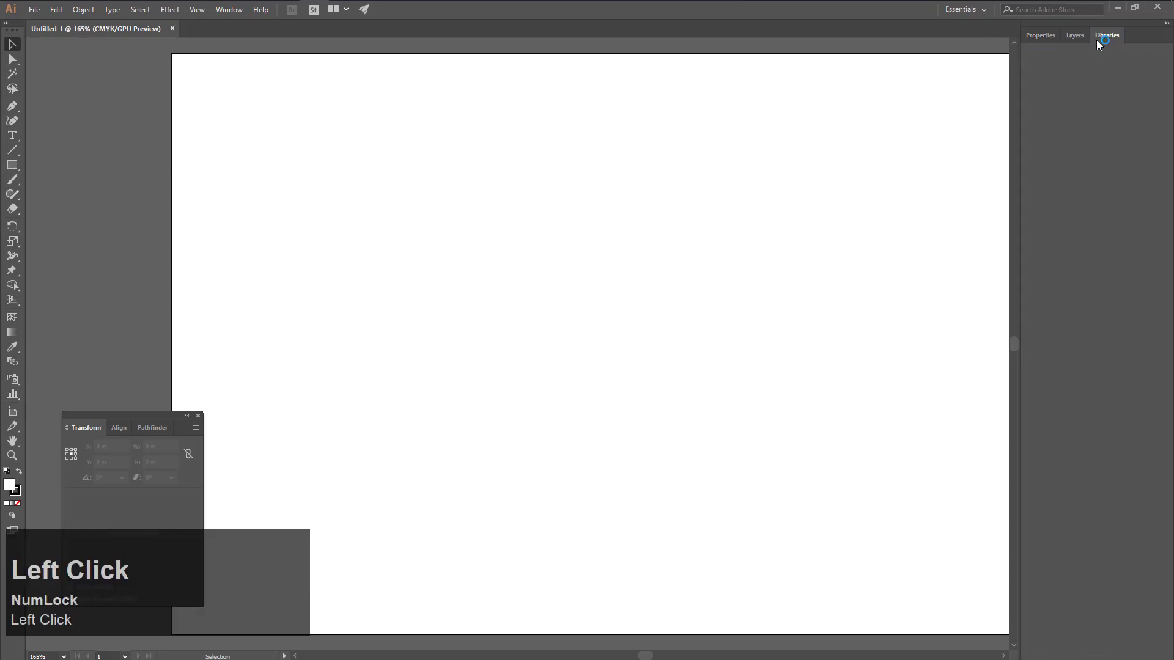
{"action": "left_click", "coordinate": [1034, 39]}
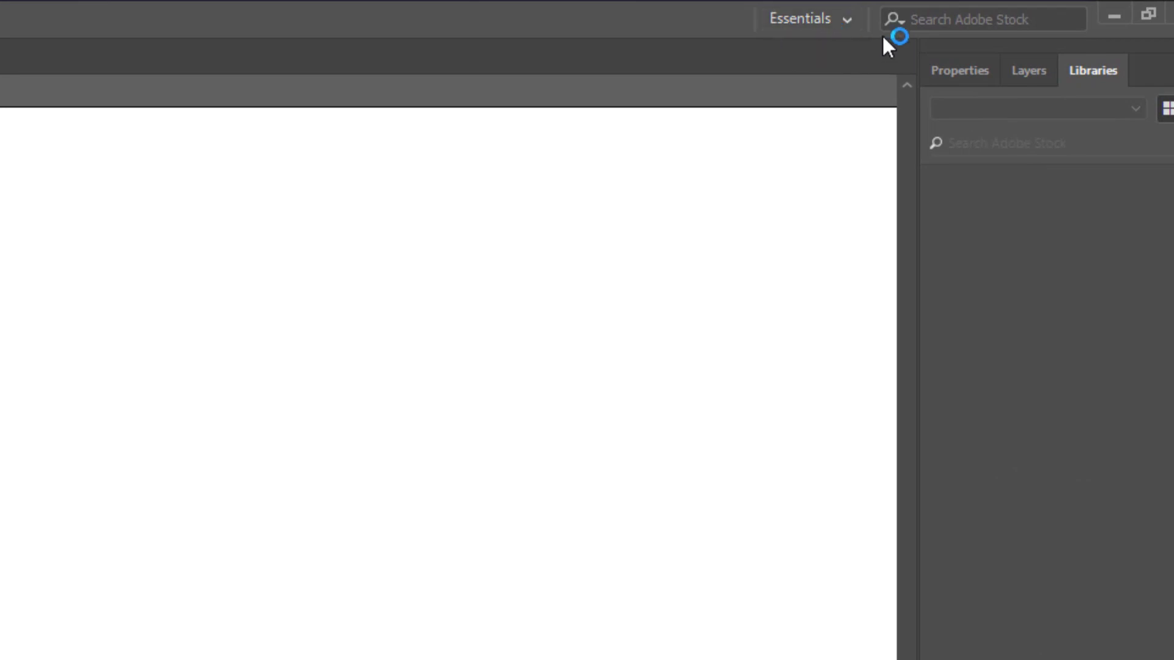
Try the Automation, Essentials Classic, Layout and Painting workspaces one after another
{"action": "left_click", "coordinate": [848, 19]}
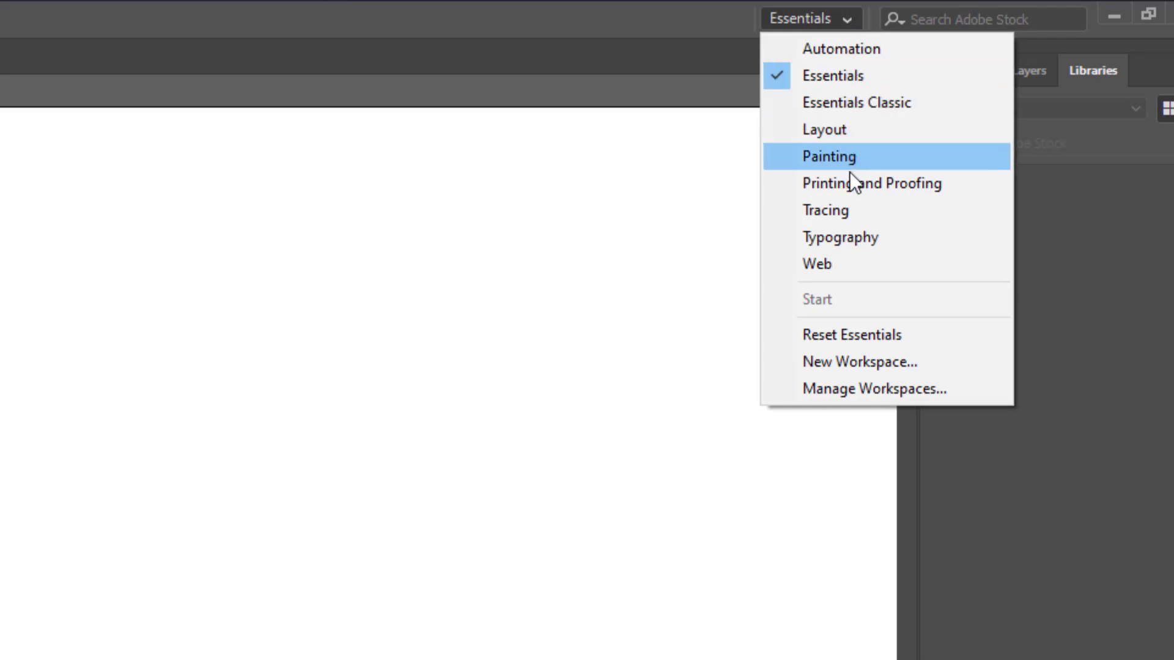
{"action": "left_click", "coordinate": [877, 55]}
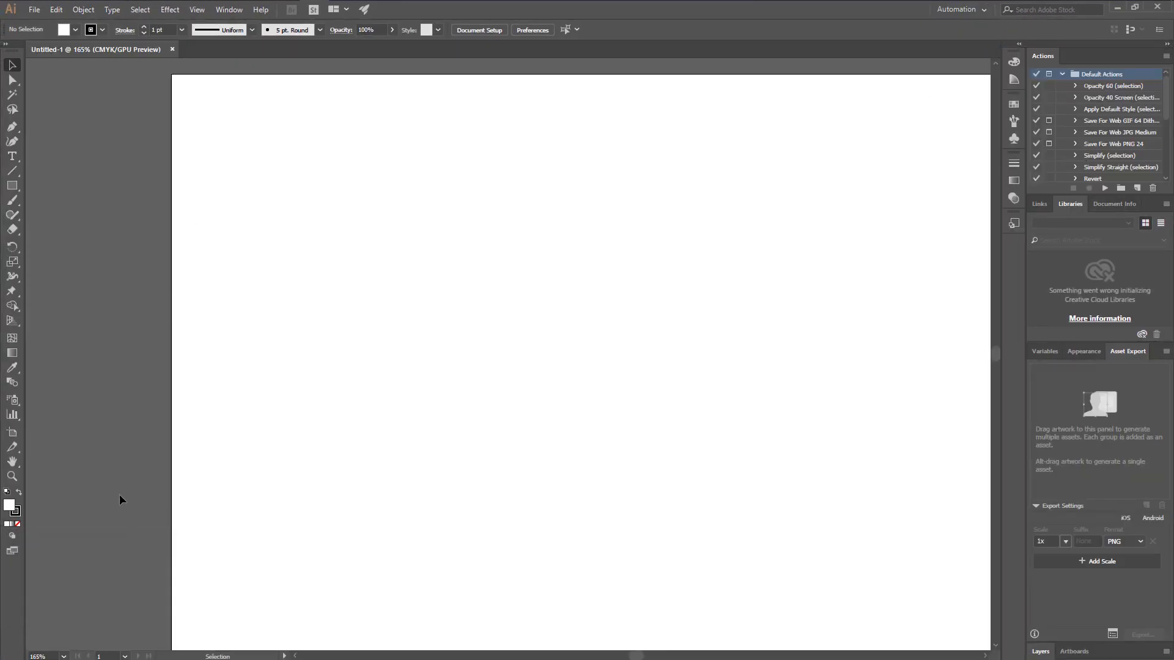
{"action": "left_click", "coordinate": [982, 13]}
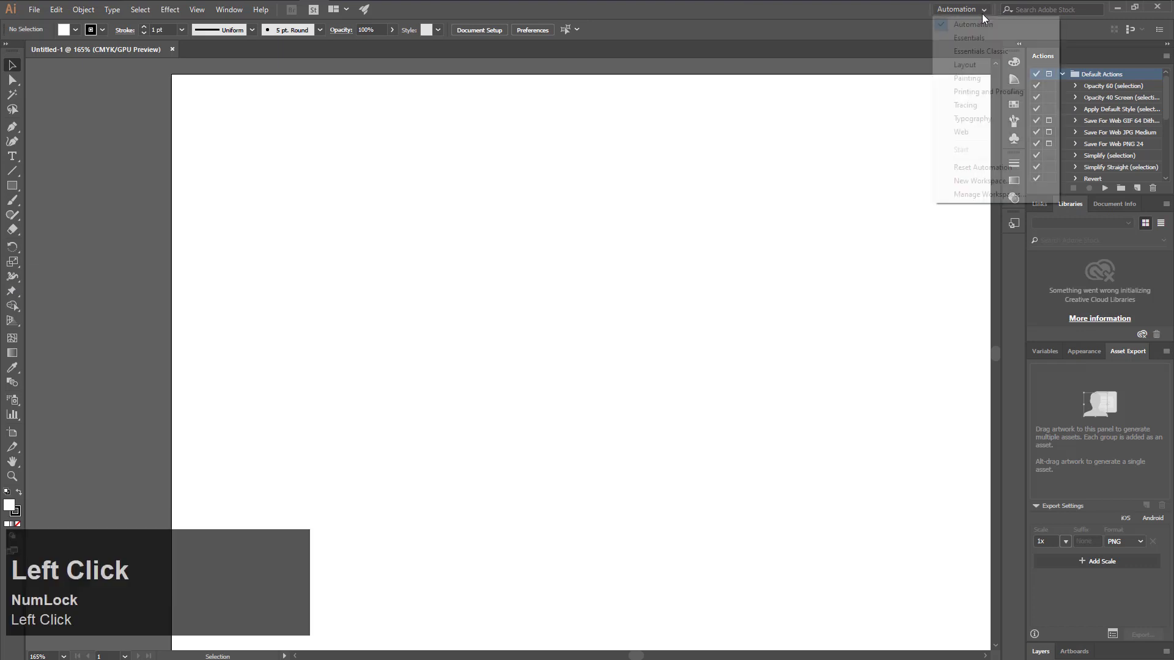
{"action": "left_click", "coordinate": [995, 51]}
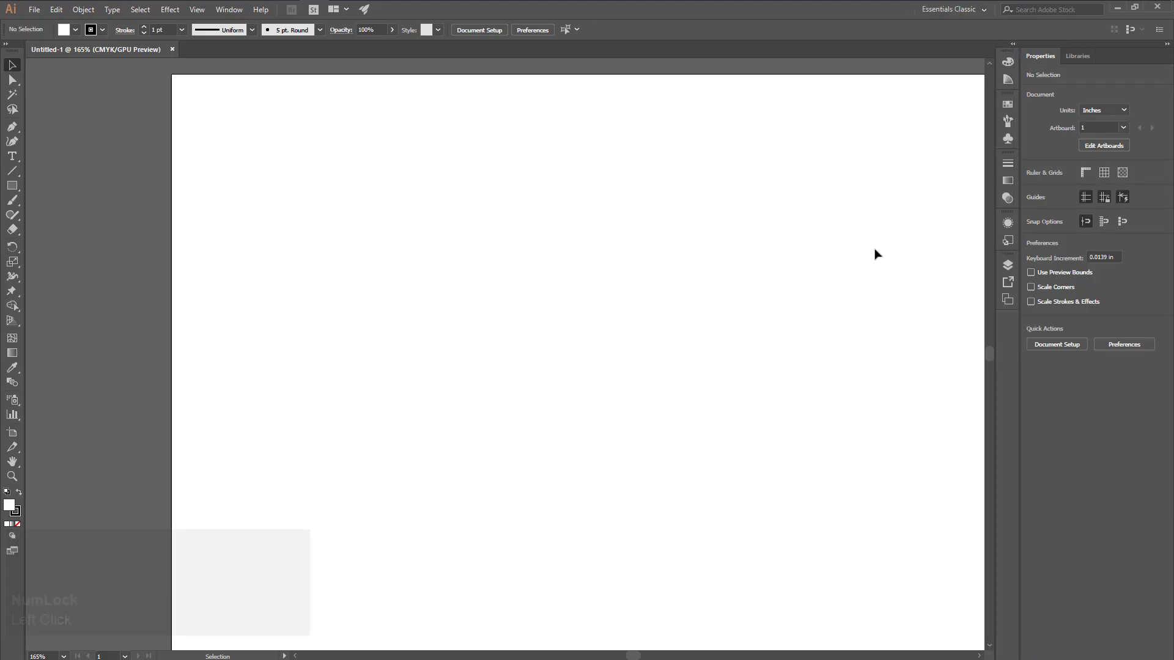
{"action": "left_click", "coordinate": [985, 14]}
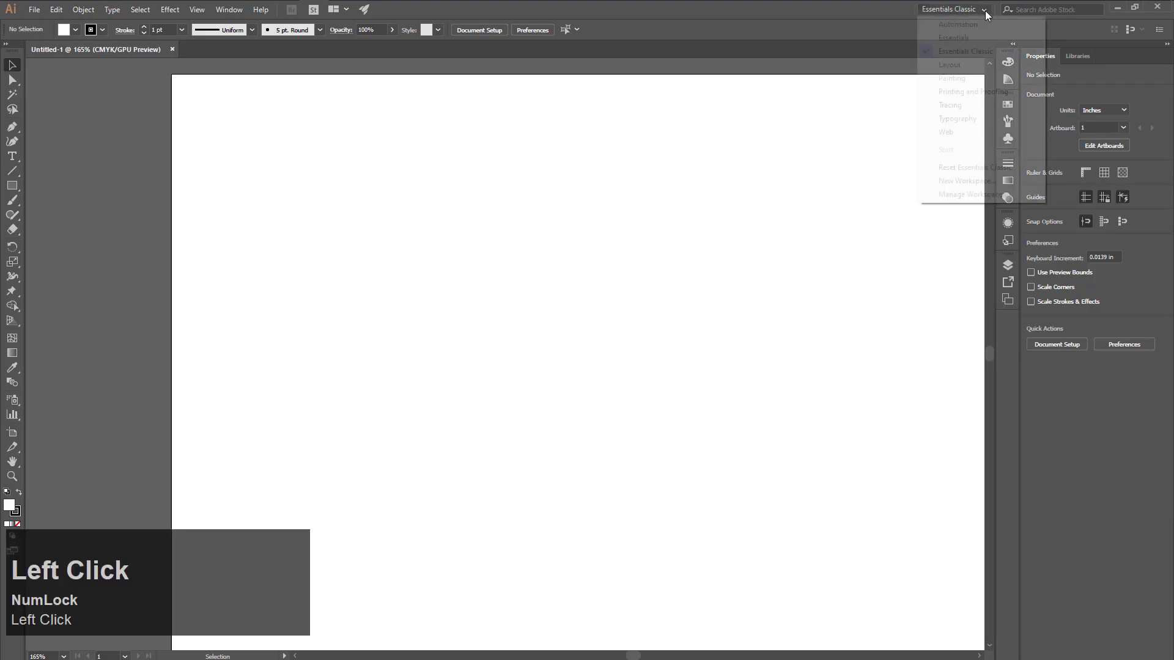
{"action": "left_click", "coordinate": [955, 65]}
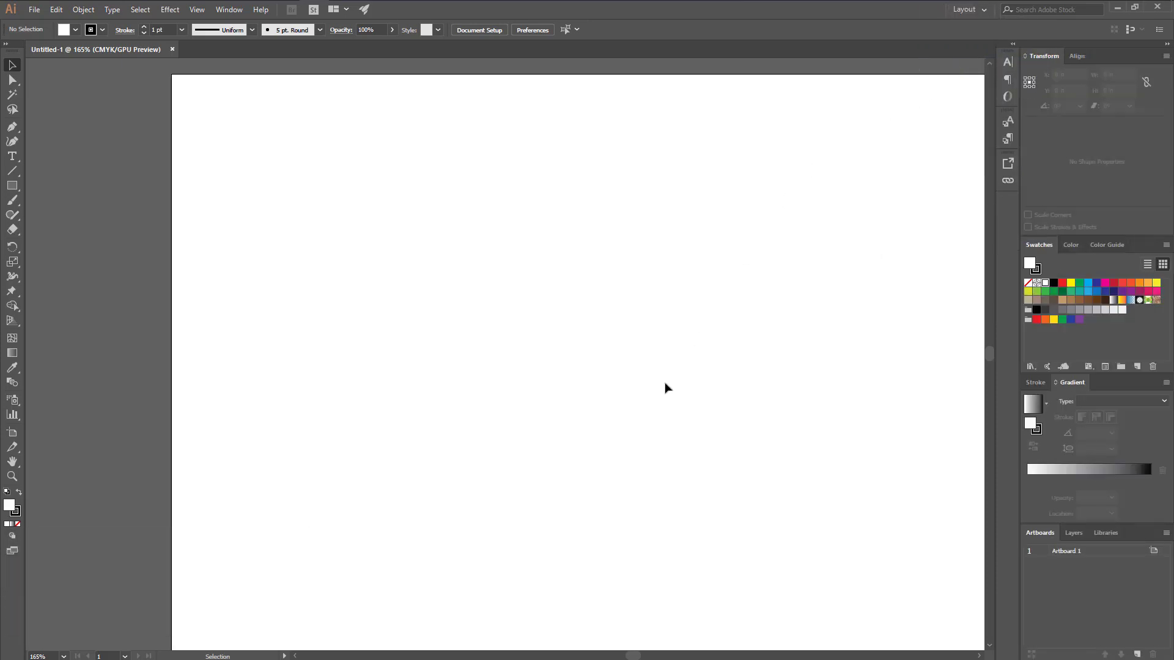
{"action": "left_click", "coordinate": [985, 9]}
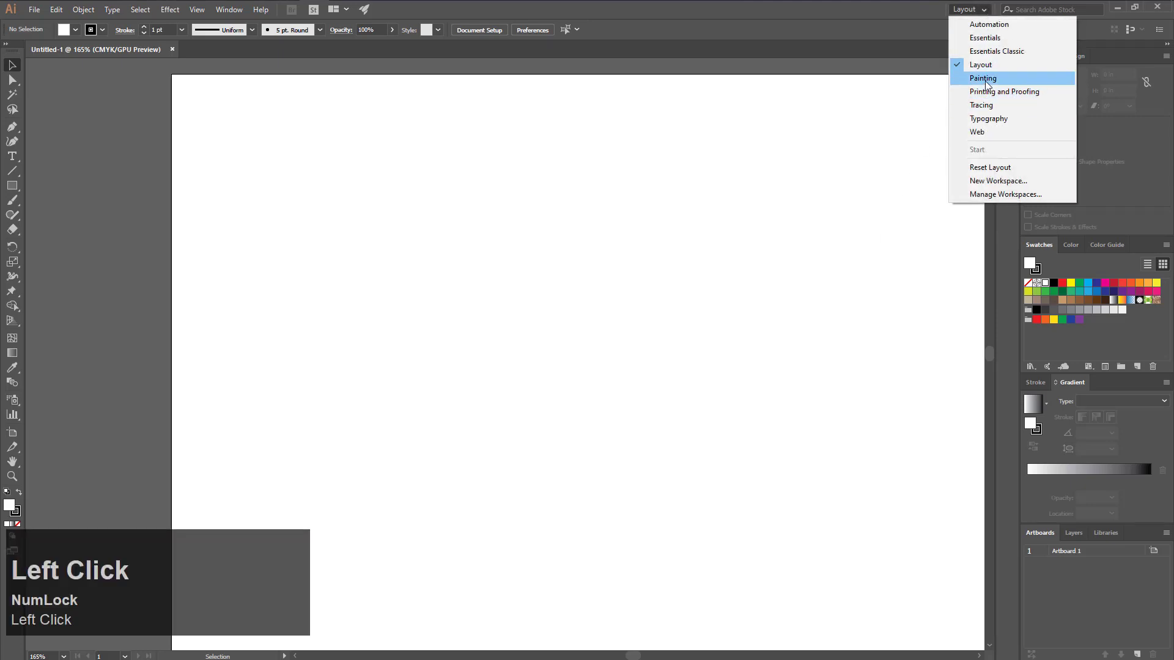
{"action": "left_click", "coordinate": [984, 78]}
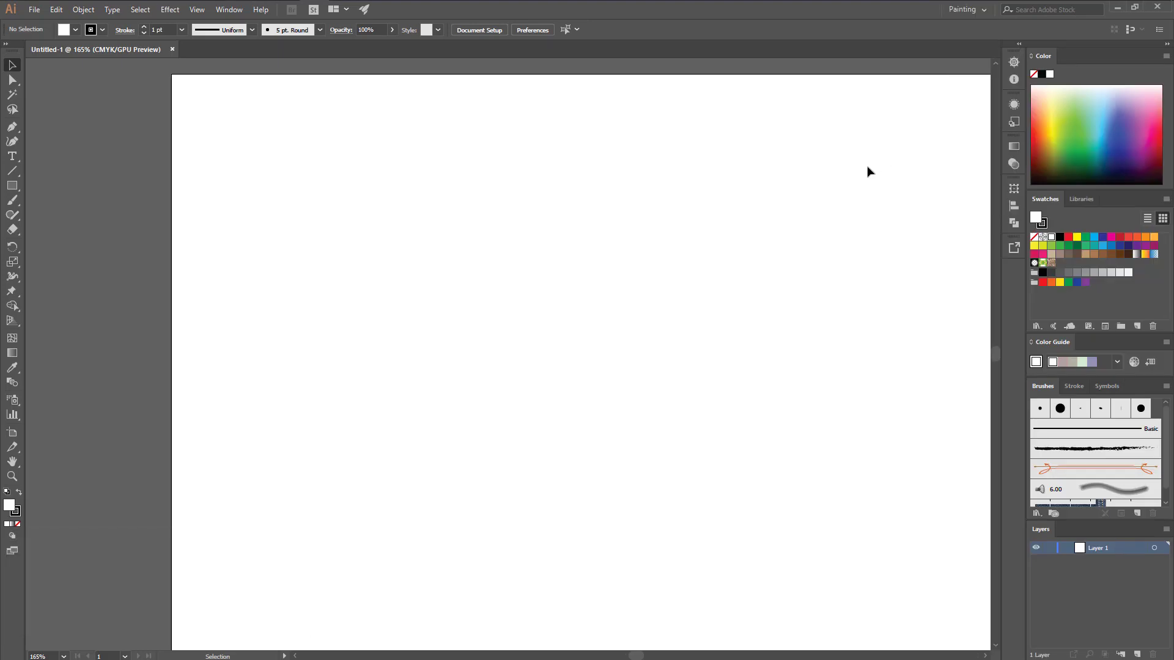
Try the Tracing, Typography and Web workspaces, and return to the Essentials workspace
{"action": "left_click", "coordinate": [984, 11]}
{"action": "left_click", "coordinate": [977, 105]}
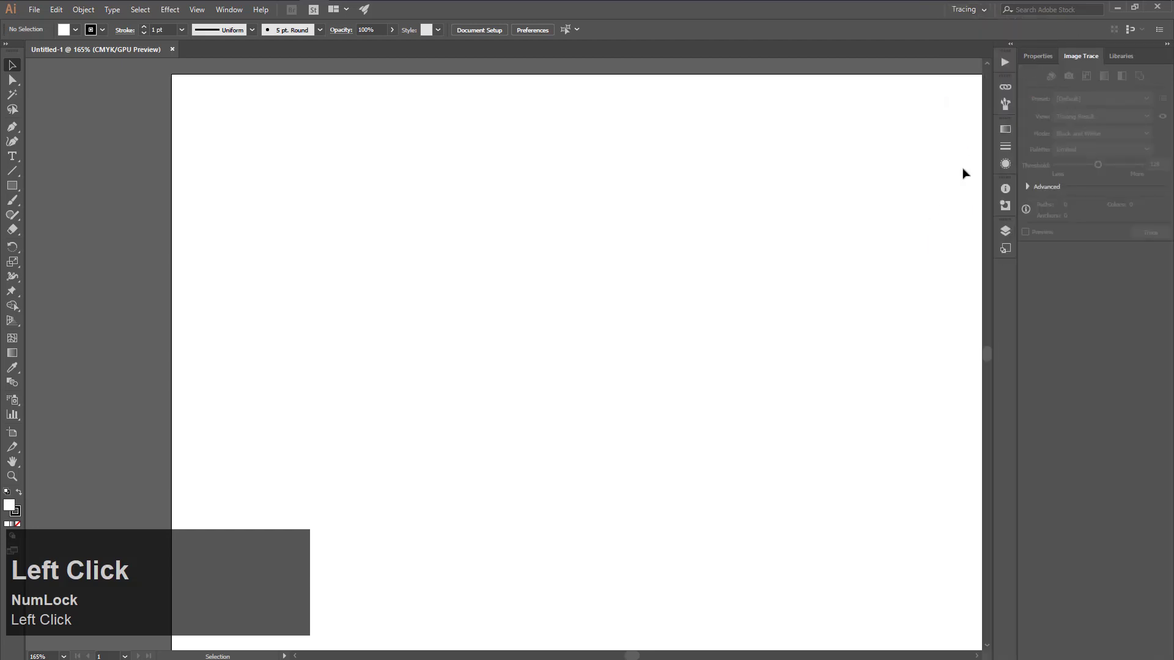
{"action": "left_click", "coordinate": [984, 10]}
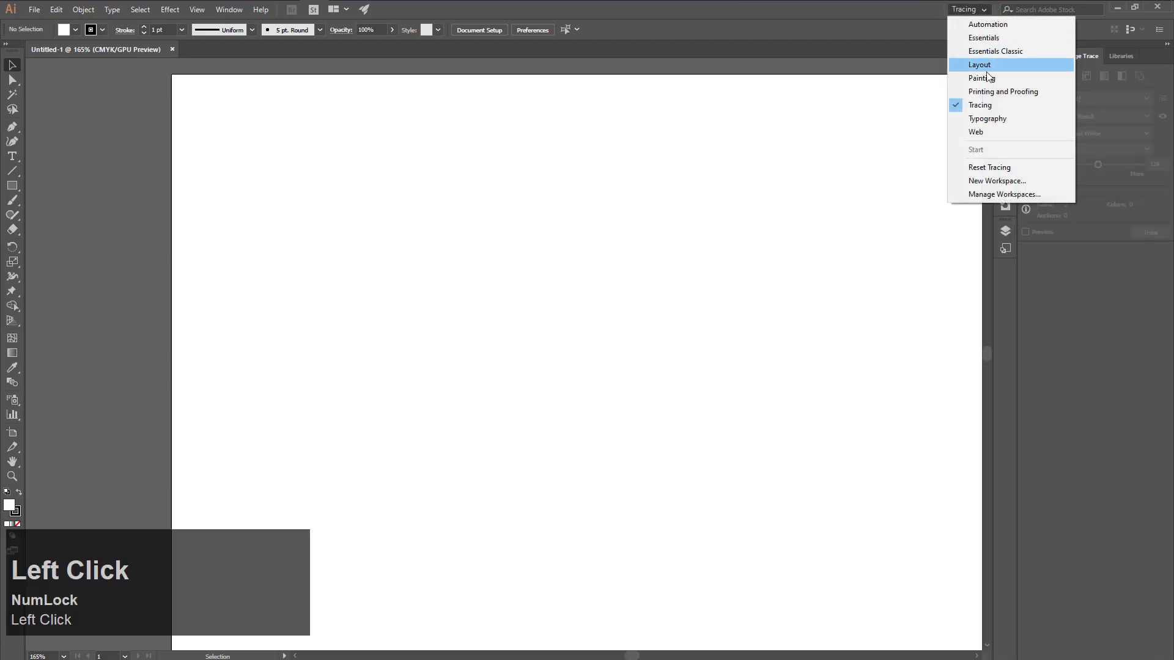
{"action": "left_click", "coordinate": [991, 121]}
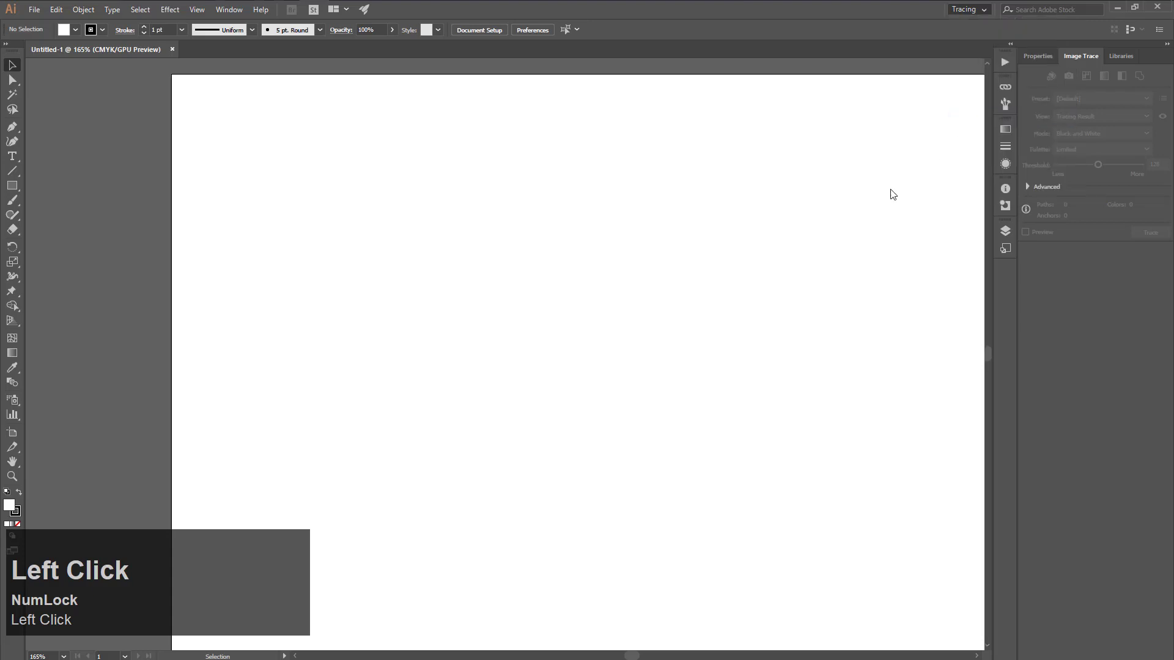
{"action": "left_click", "coordinate": [984, 9]}
{"action": "left_click", "coordinate": [982, 133]}
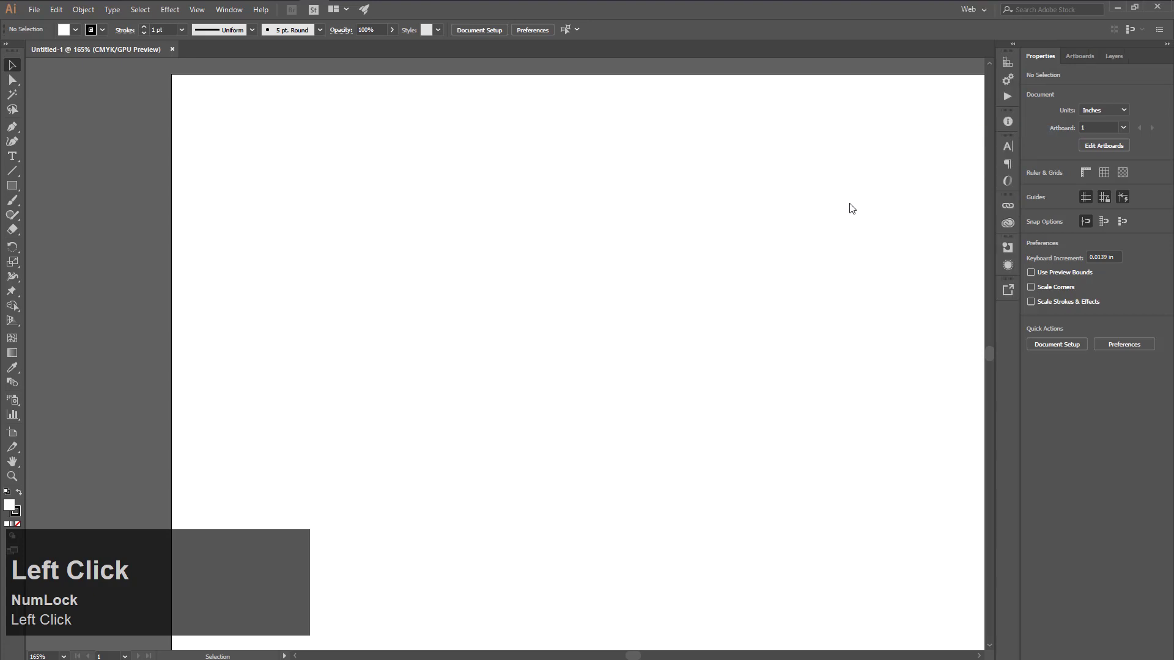
{"action": "left_click", "coordinate": [973, 9]}
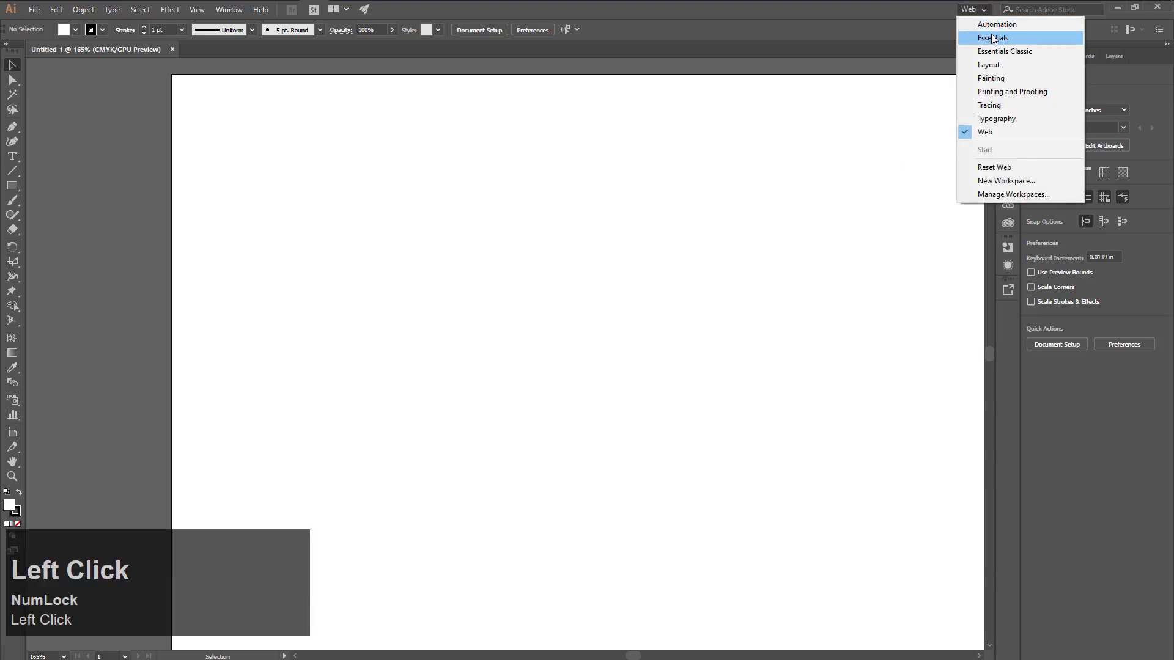
{"action": "left_click", "coordinate": [991, 38]}
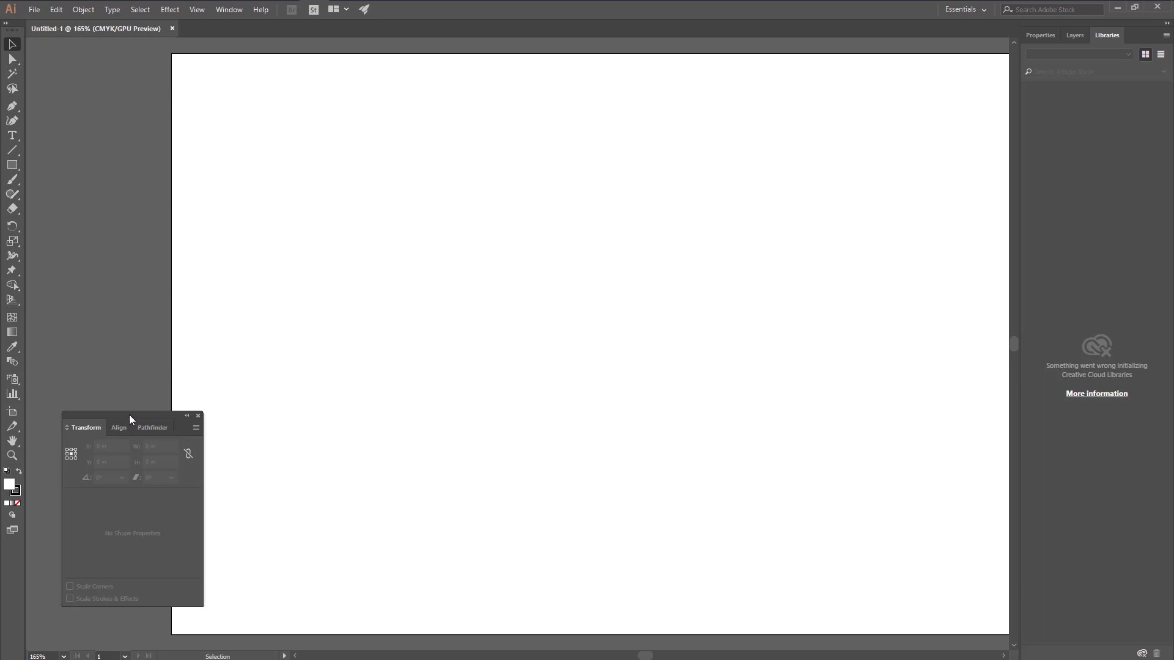
Merge the floating Transform, Align and Pathfinder panels into the Properties panel group, and detach Transform as a floating panel
{"action": "left_click_drag", "start_coordinate": [130, 415], "coordinate": [1016, 79]}
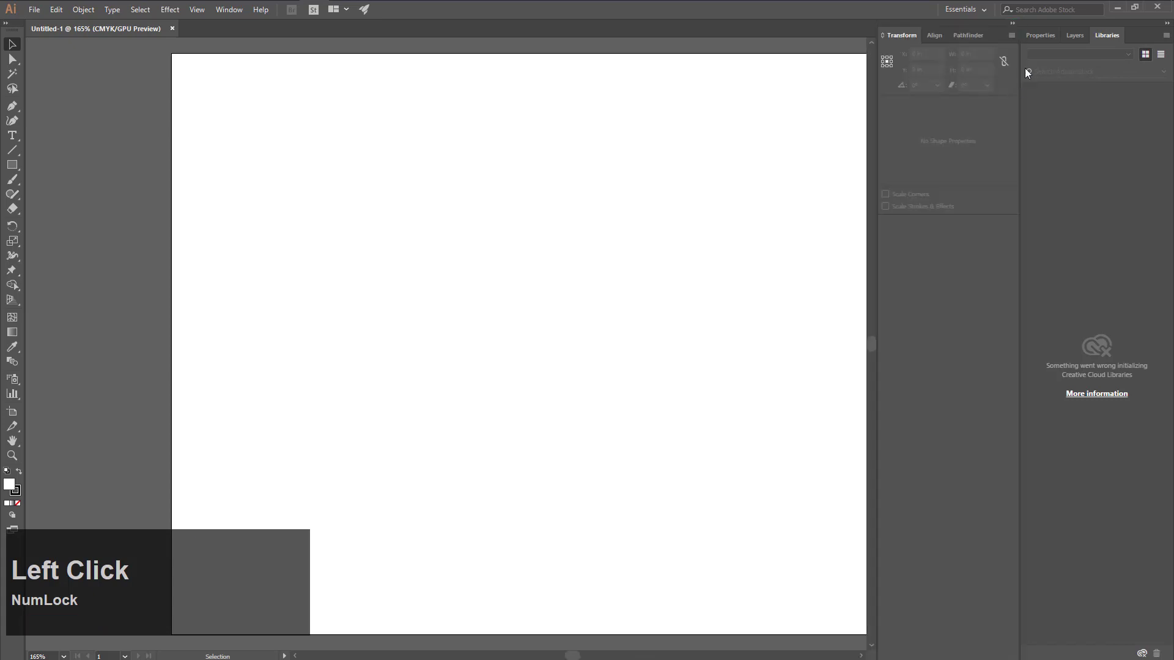
{"action": "left_click", "coordinate": [1013, 24]}
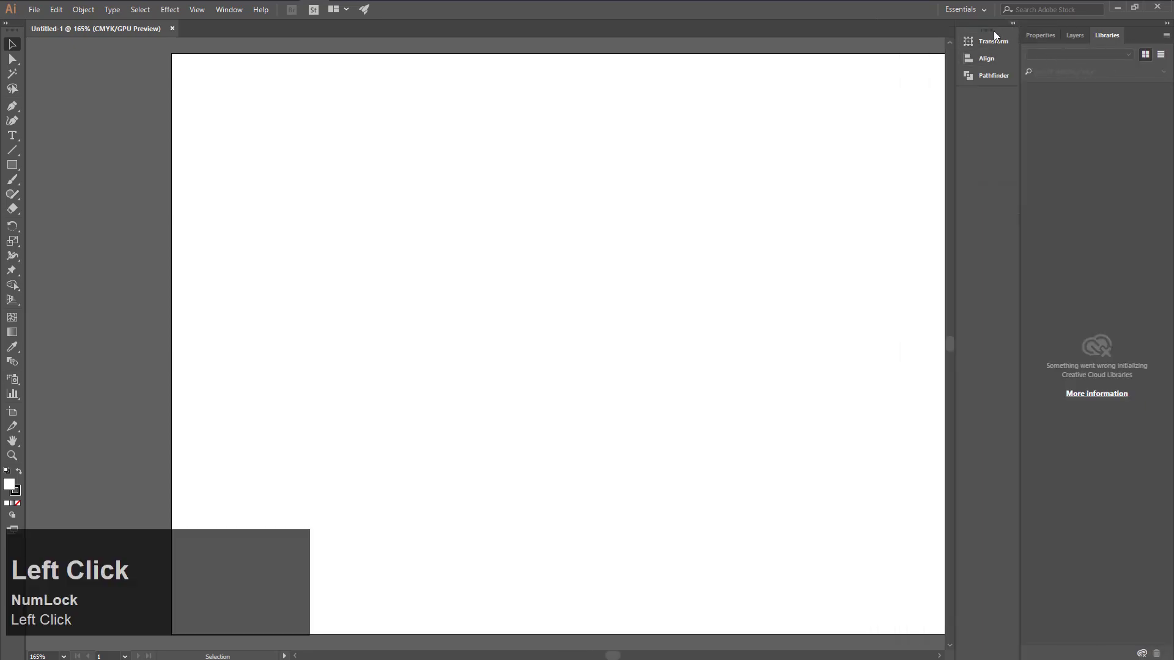
{"action": "left_click_drag", "start_coordinate": [981, 28], "coordinate": [1086, 90]}
{"action": "left_click_drag", "start_coordinate": [1102, 36], "coordinate": [1062, 490]}
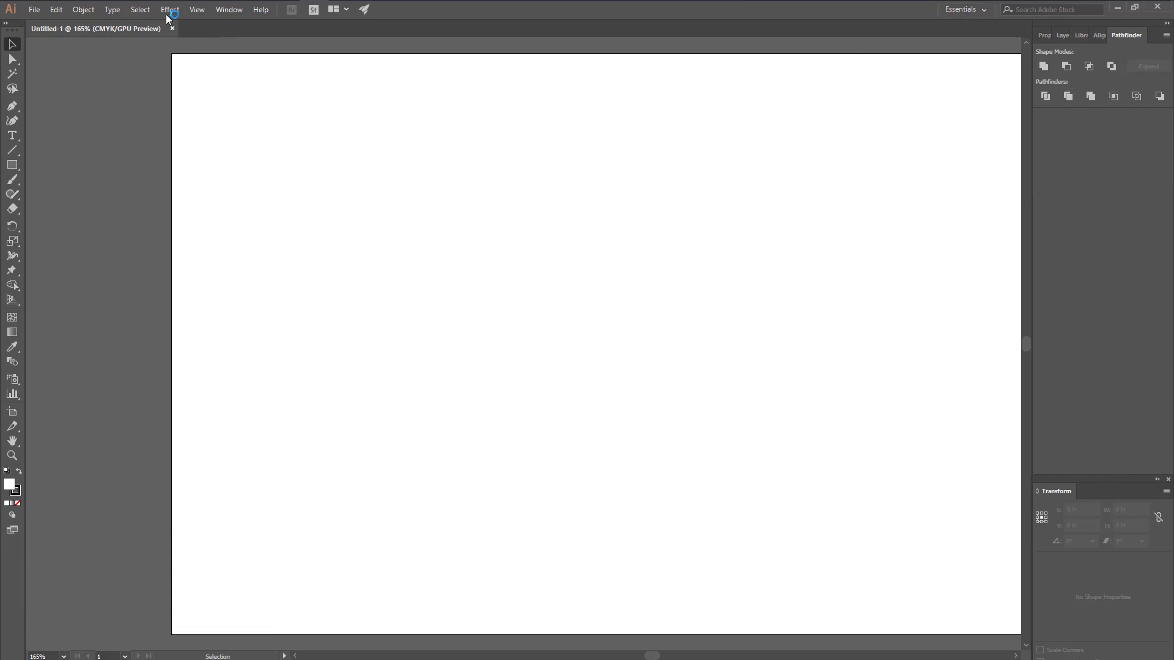
Try activating the Direct Selection, Lasso, Pen and Type tools, and return to the Selection tool
{"action": "left_click", "coordinate": [12, 60]}
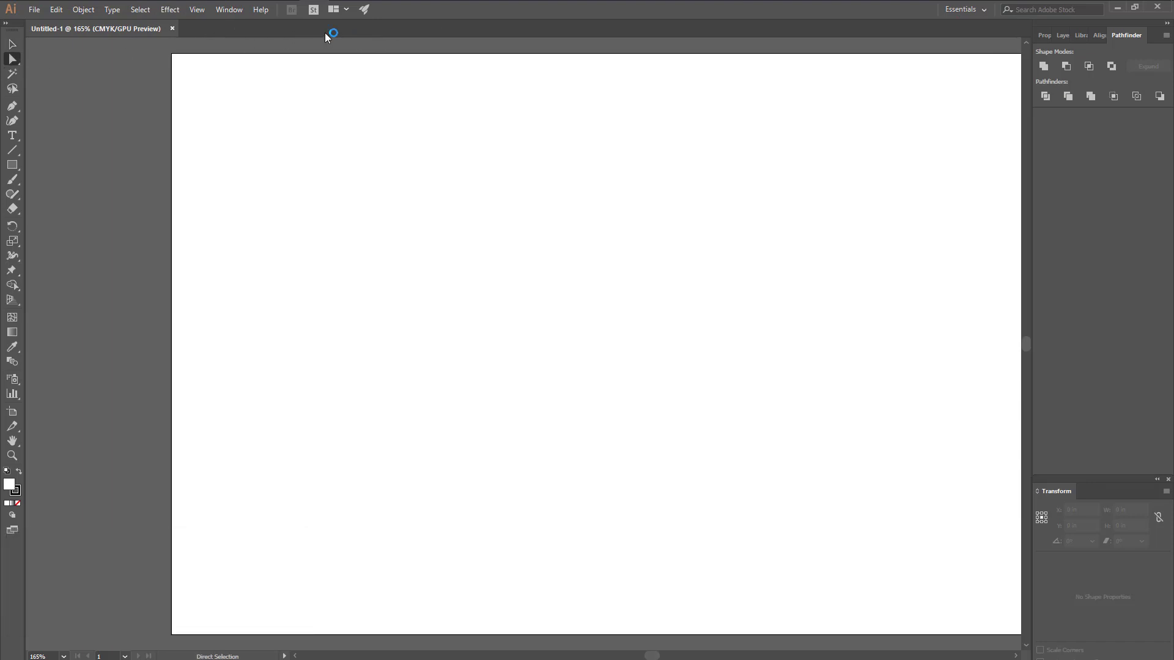
{"action": "left_click", "coordinate": [11, 48]}
{"action": "left_click", "coordinate": [12, 89]}
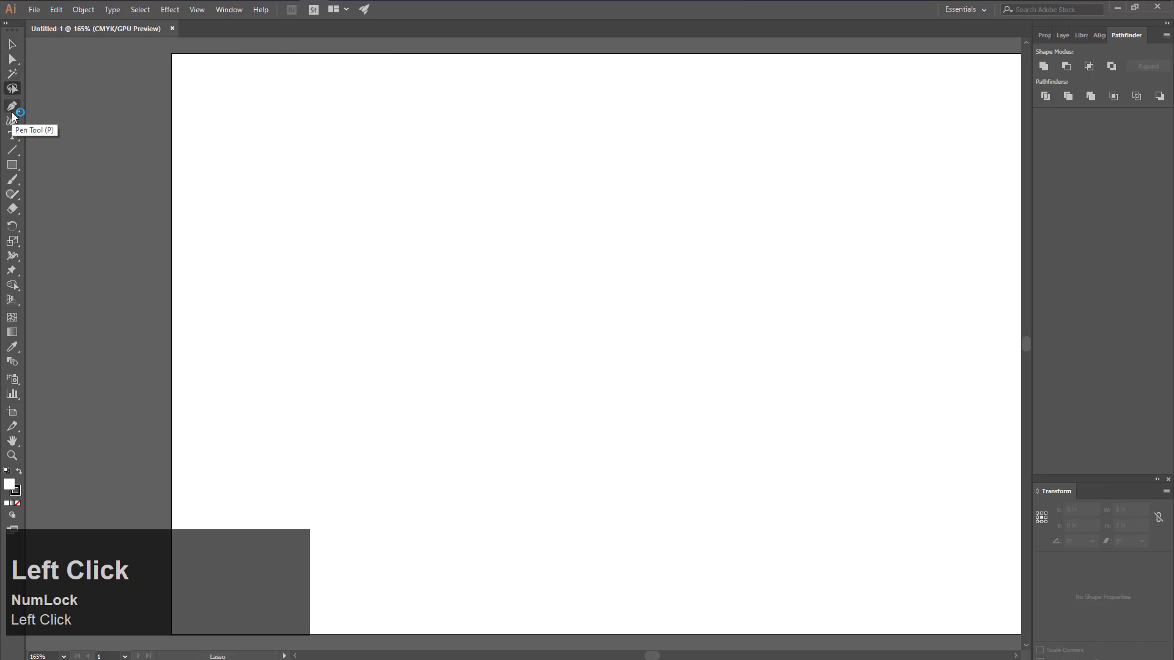
{"action": "left_click", "coordinate": [14, 106]}
{"action": "left_click", "coordinate": [13, 135]}
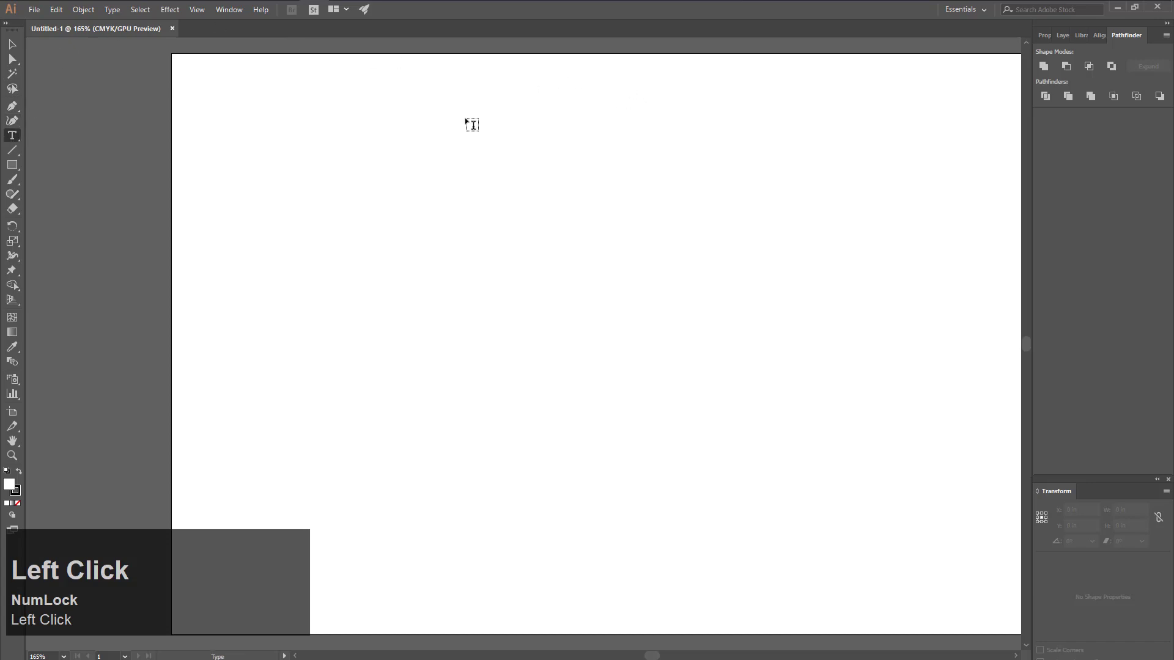
{"action": "left_click", "coordinate": [11, 44]}
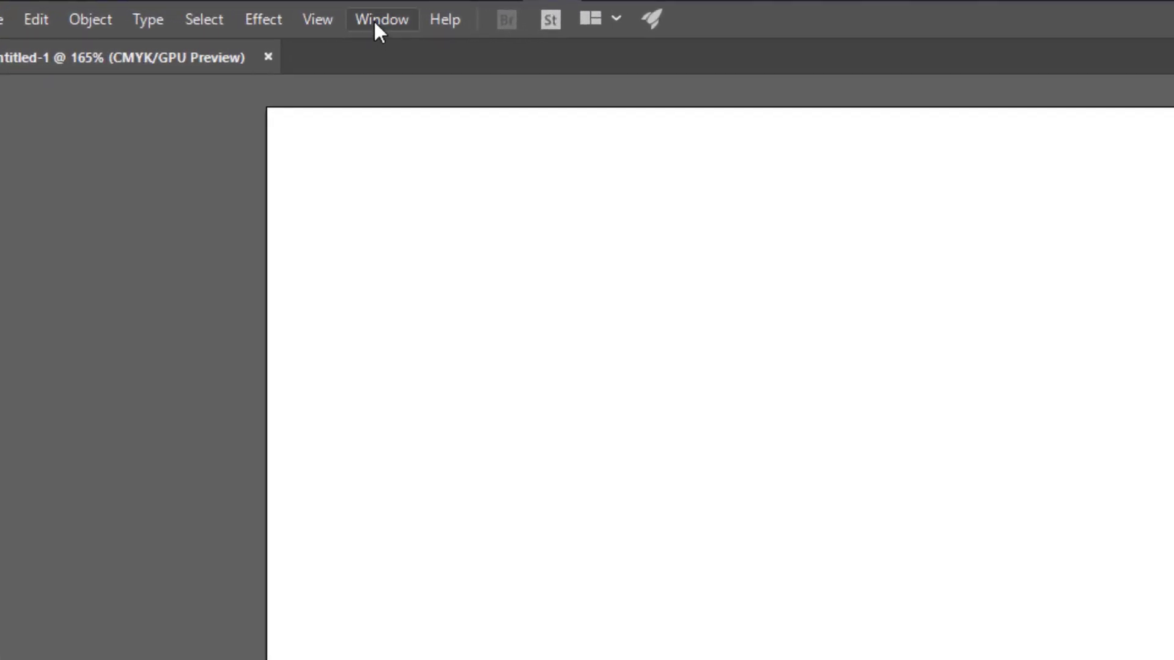
Show the Control bar with the fill, stroke and opacity settings above the document
{"action": "left_click", "coordinate": [374, 20]}
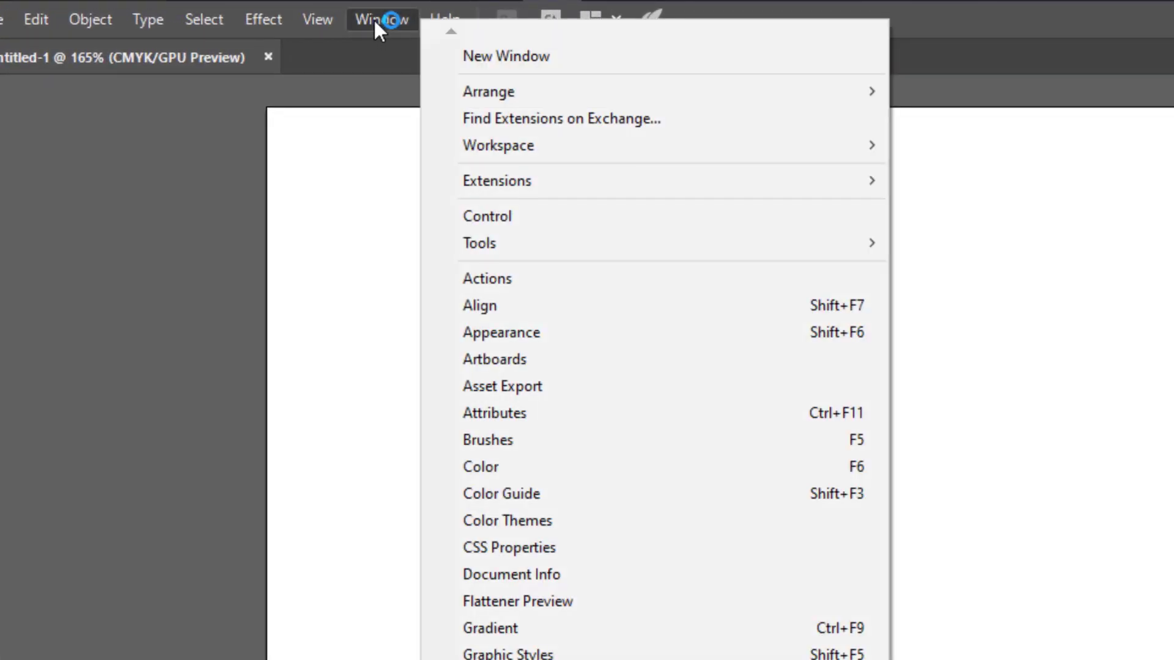
{"action": "left_click", "coordinate": [532, 214]}
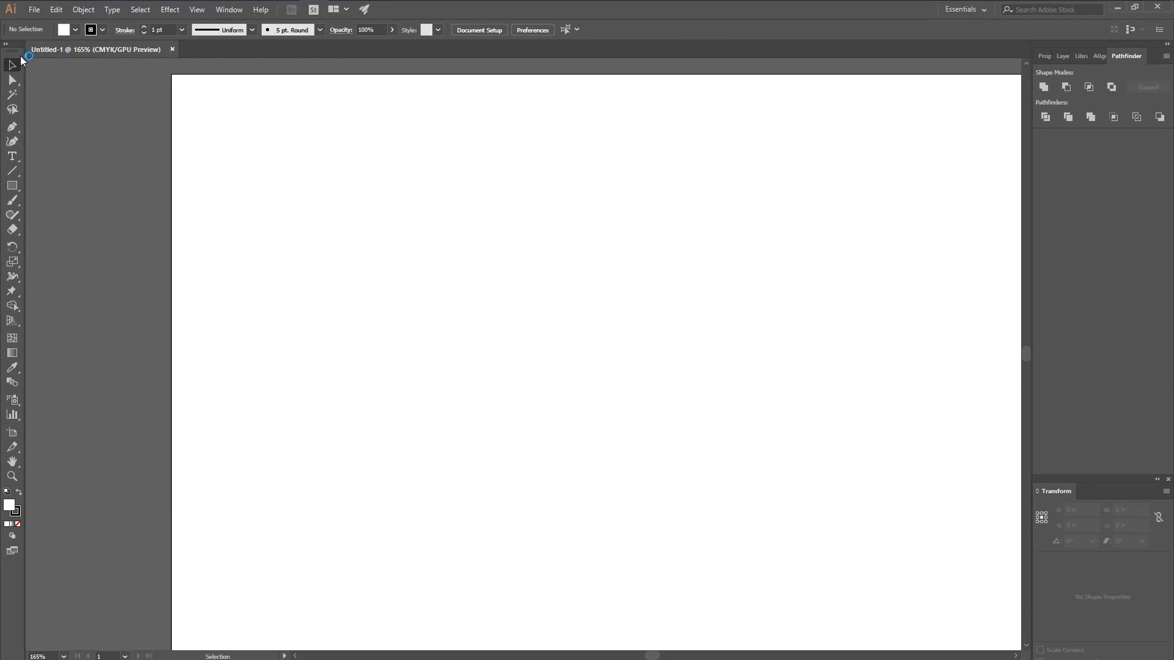
{"action": "mouse_move", "coordinate": [15, 47]}
{"action": "left_mouse_down"}
{"action": "mouse_move", "coordinate": [69, 107]}
{"action": "mouse_move", "coordinate": [16, 50]}
{"action": "left_mouse_up"}
Look through the grouped Layers, Libraries and Align panels, and bring Properties back to the front
{"action": "left_click", "coordinate": [1043, 56]}
{"action": "left_click", "coordinate": [1061, 56]}
{"action": "left_click", "coordinate": [1092, 57]}
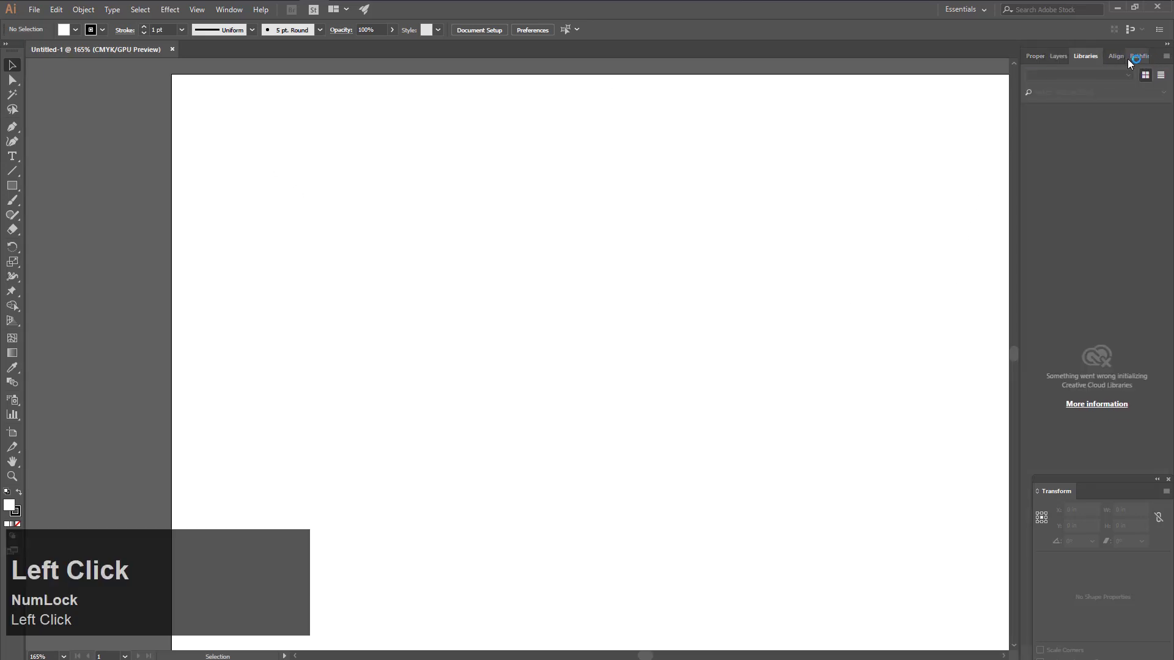
{"action": "left_click", "coordinate": [1119, 56]}
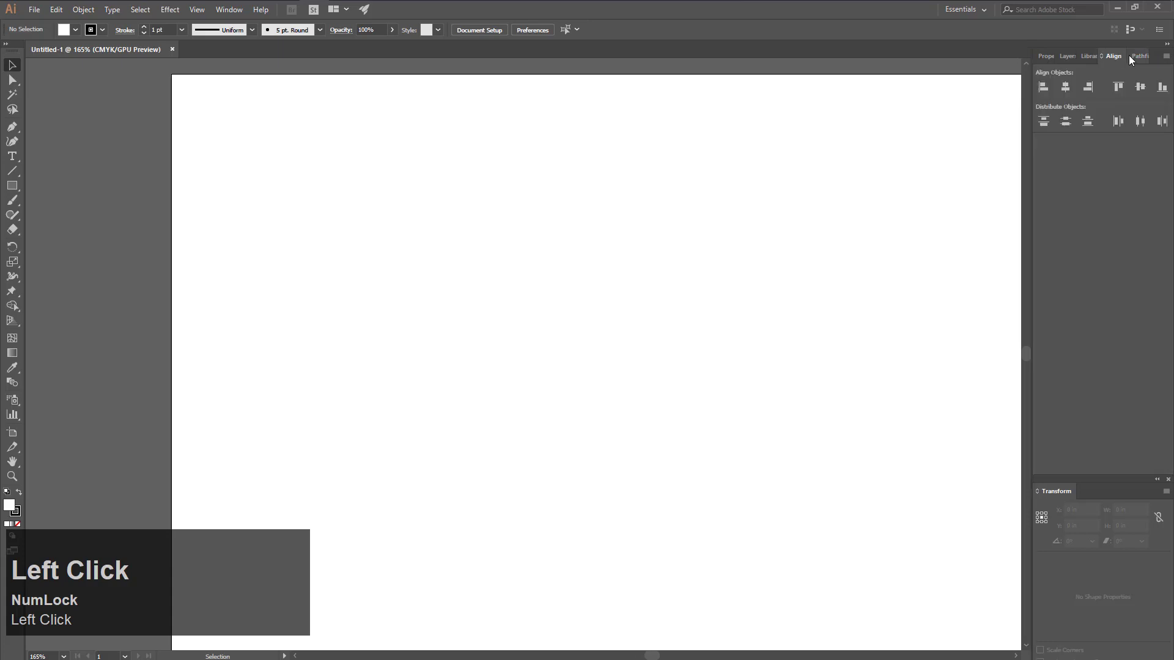
{"action": "left_click", "coordinate": [1047, 56]}
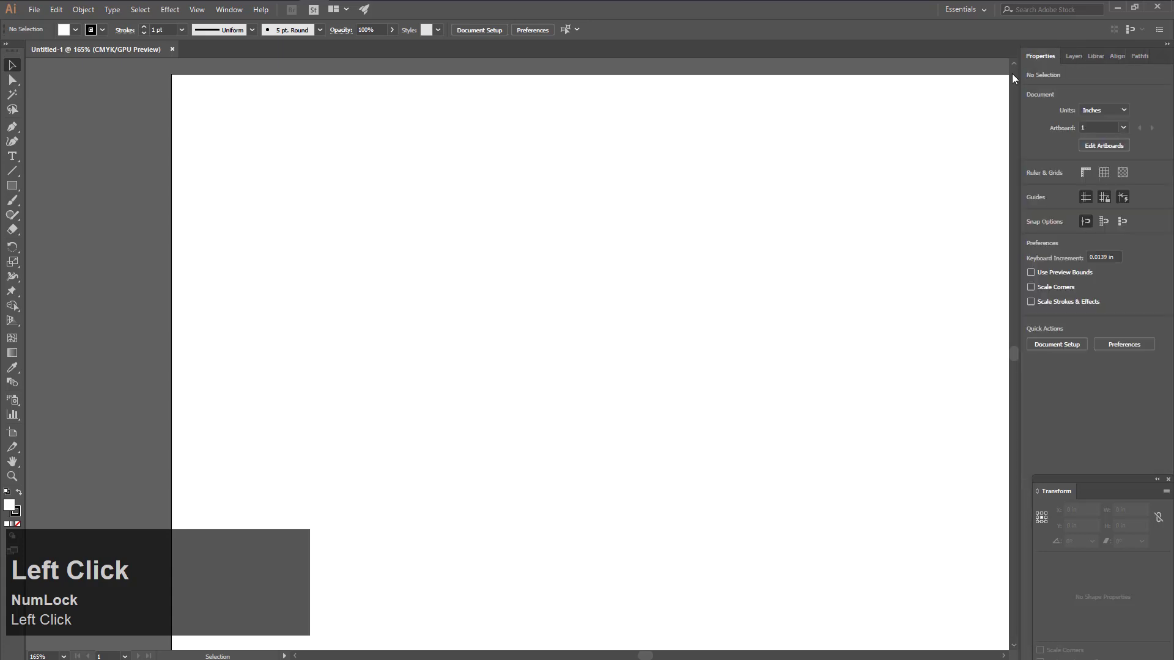
Open the Color panel with its Color Guide and place it directly above the floating Transform panel
{"action": "left_click", "coordinate": [229, 10]}
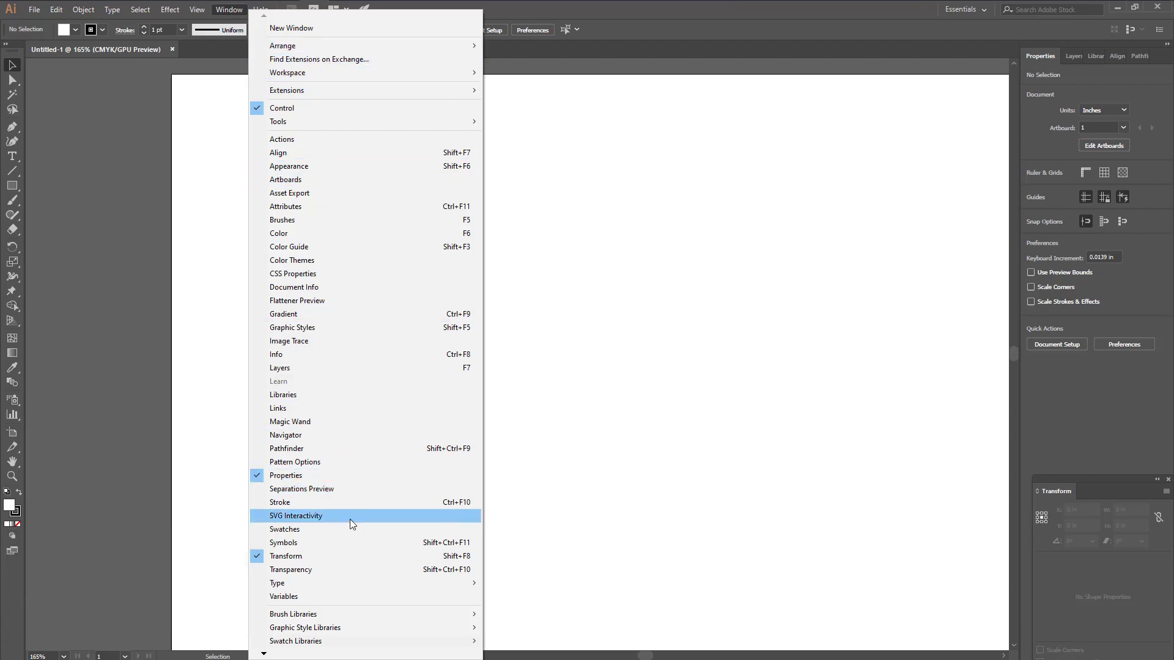
{"action": "scroll", "coordinate": [351, 520], "scroll_direction": "down", "scroll_amount": 2}
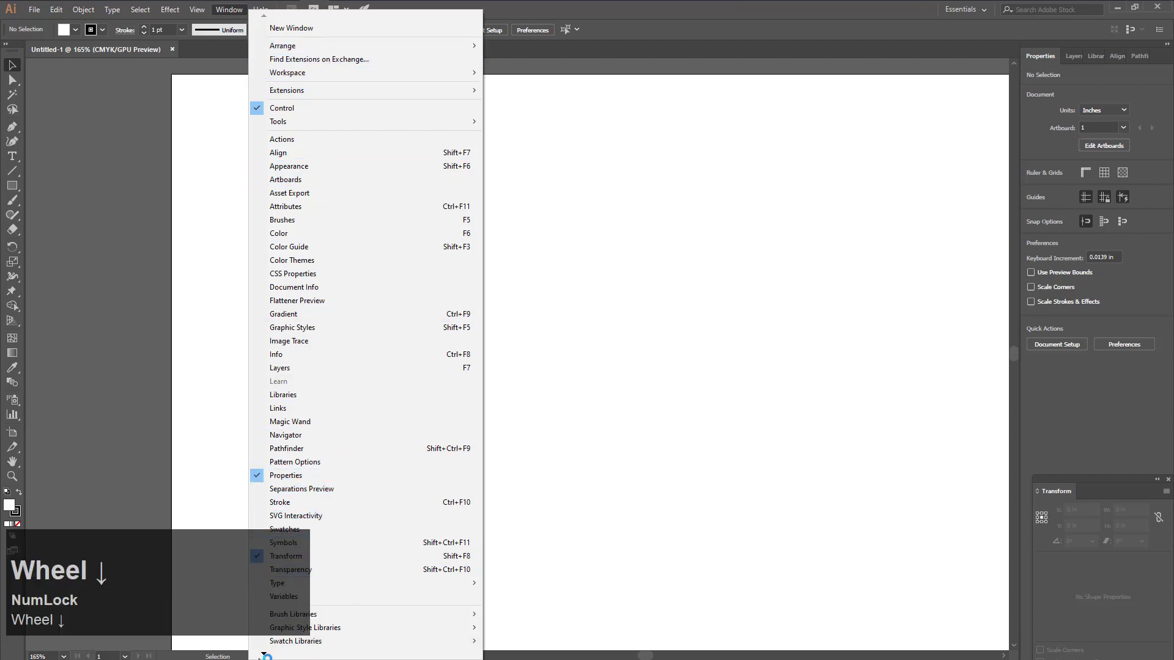
{"action": "left_click", "coordinate": [264, 654]}
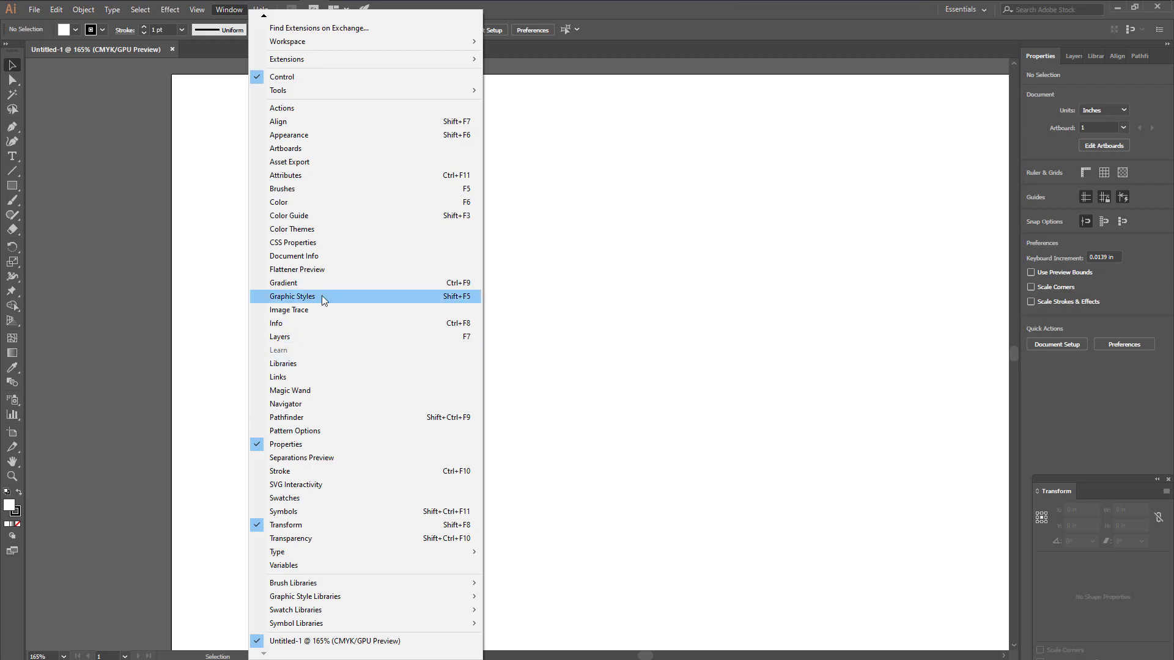
{"action": "left_click", "coordinate": [310, 201]}
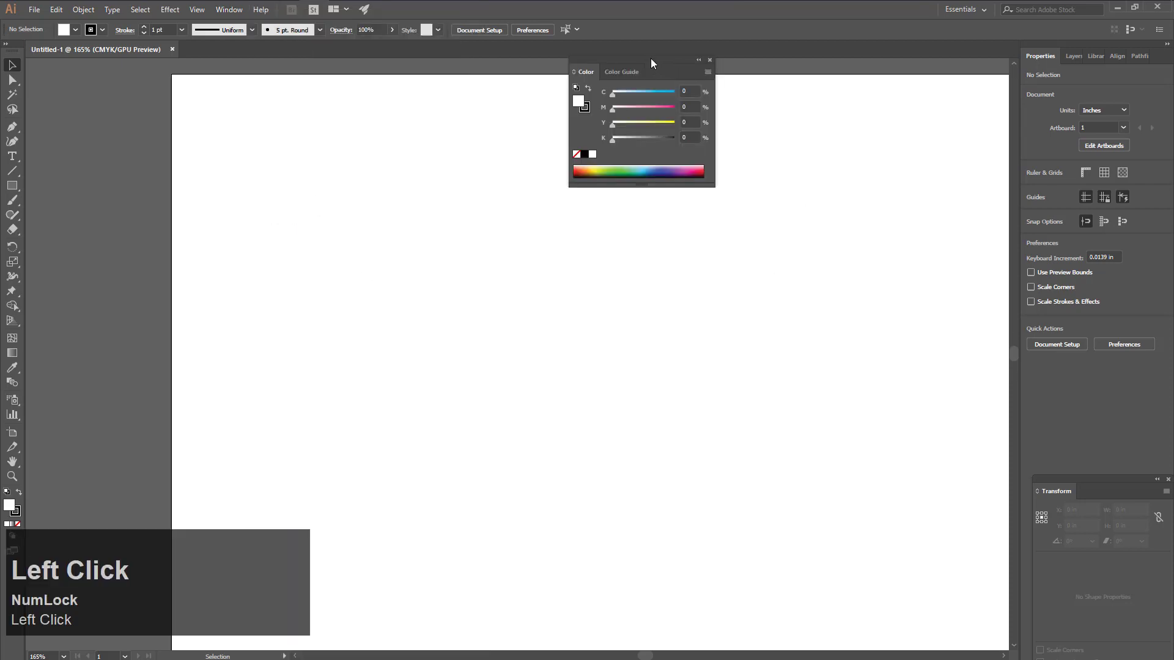
{"action": "left_click_drag", "start_coordinate": [650, 58], "coordinate": [1107, 347]}
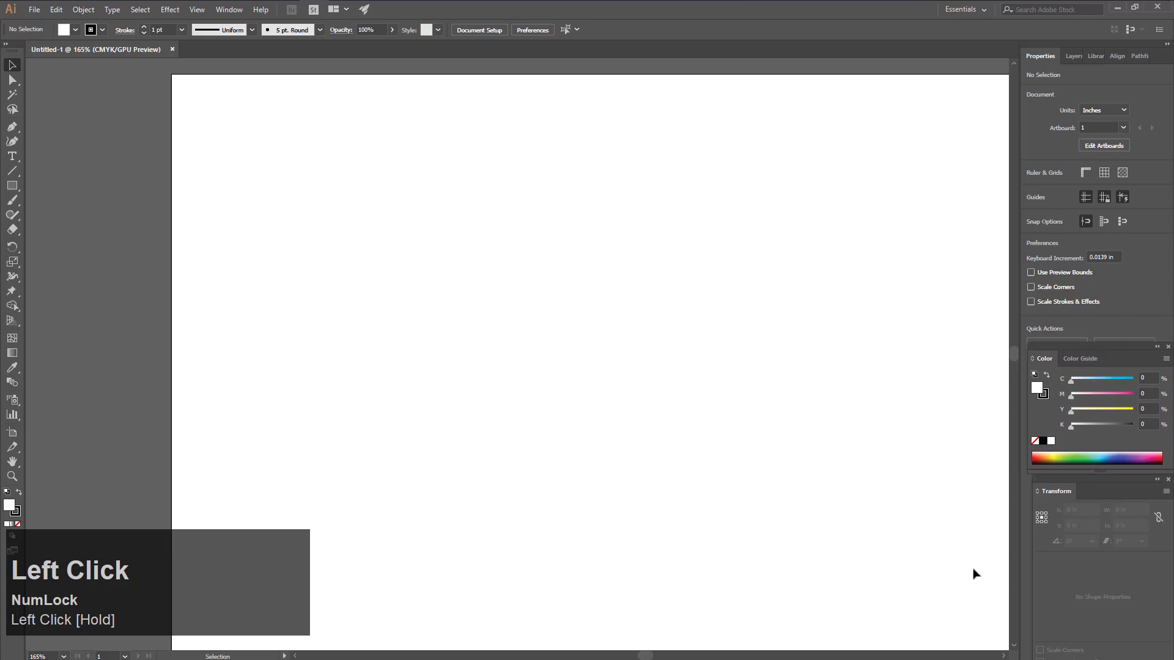
Close the floating Transform panel beneath the Color panel
{"action": "left_click_drag", "start_coordinate": [1105, 480], "coordinate": [1099, 479]}
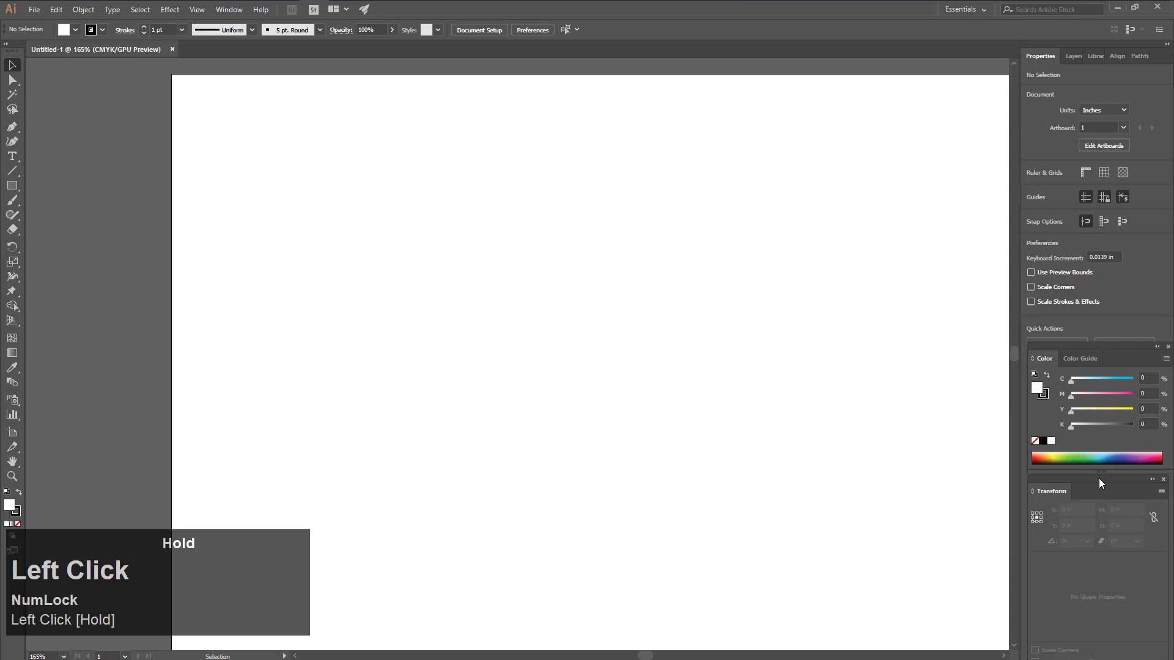
{"action": "left_click", "coordinate": [1163, 480]}
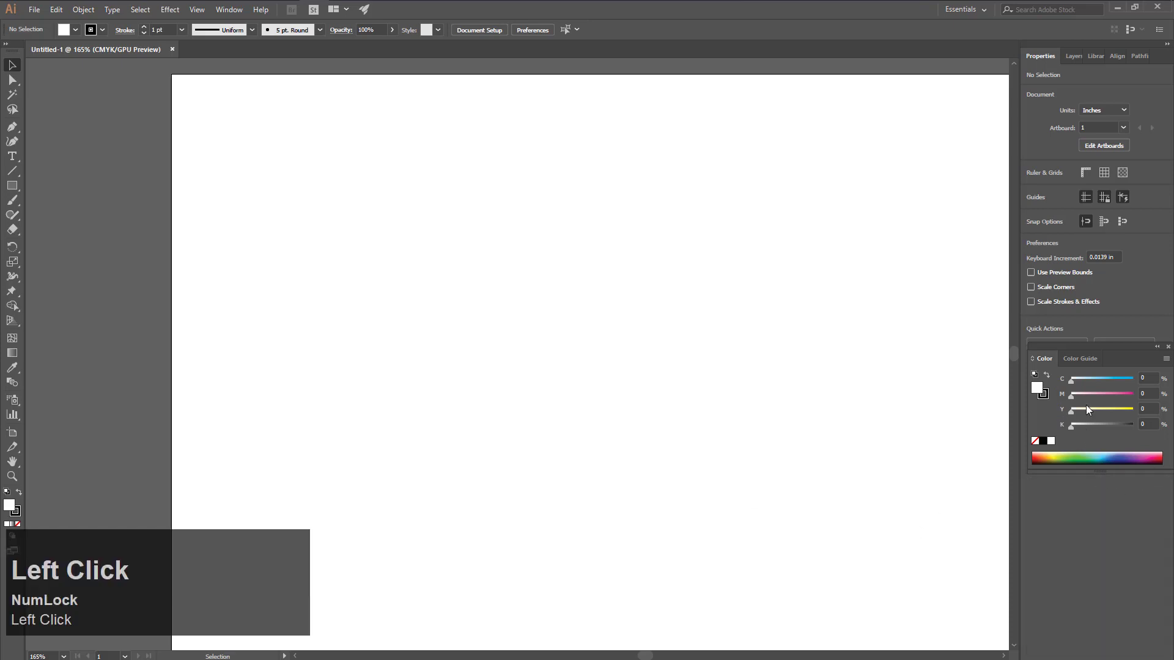
Move the floating Color panel down clear of the Properties options, and open the Character panel directly above it
{"action": "left_click_drag", "start_coordinate": [1073, 346], "coordinate": [1078, 537]}
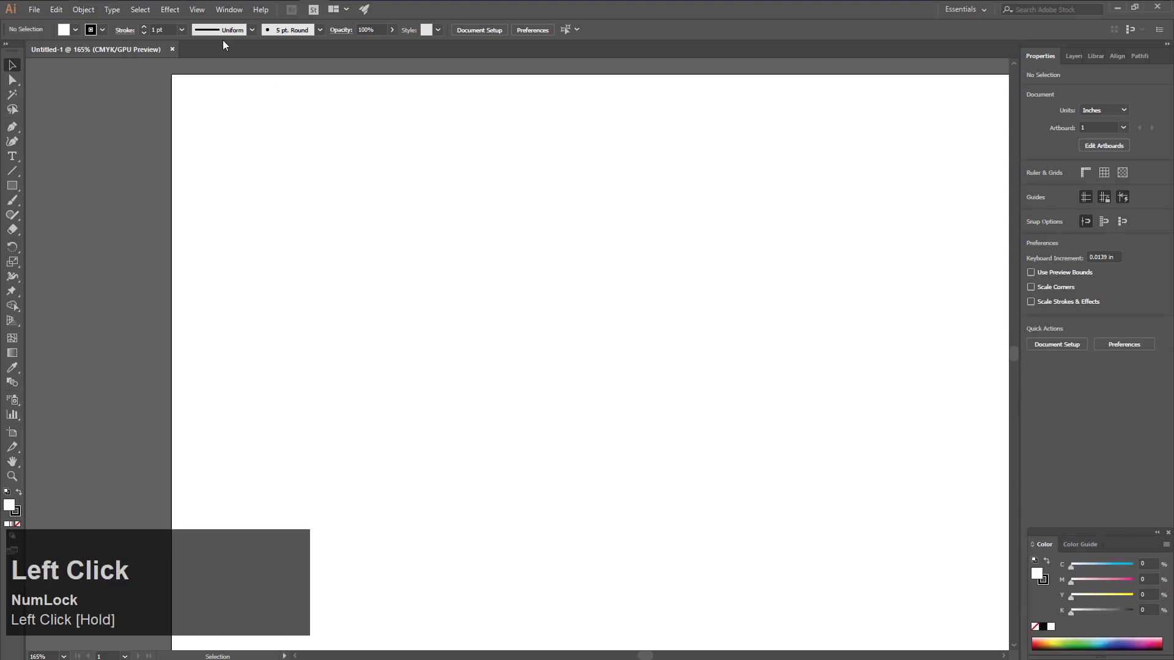
{"action": "left_click", "coordinate": [228, 10]}
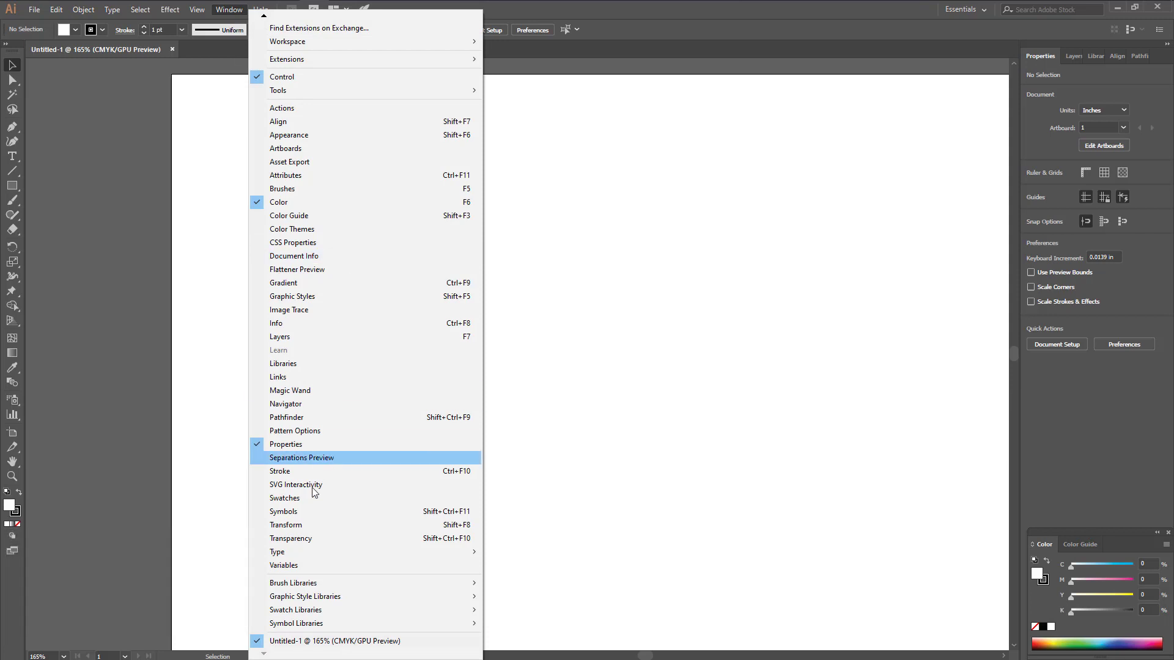
{"action": "left_click", "coordinate": [299, 458]}
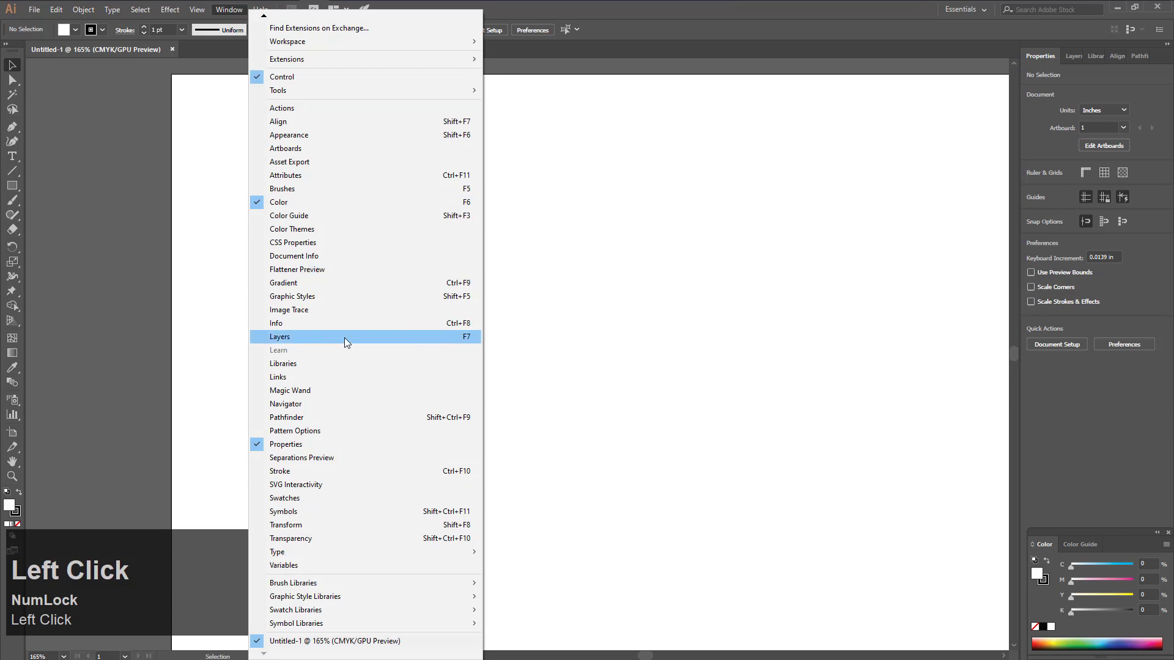
{"action": "mouse_move", "coordinate": [328, 554]}
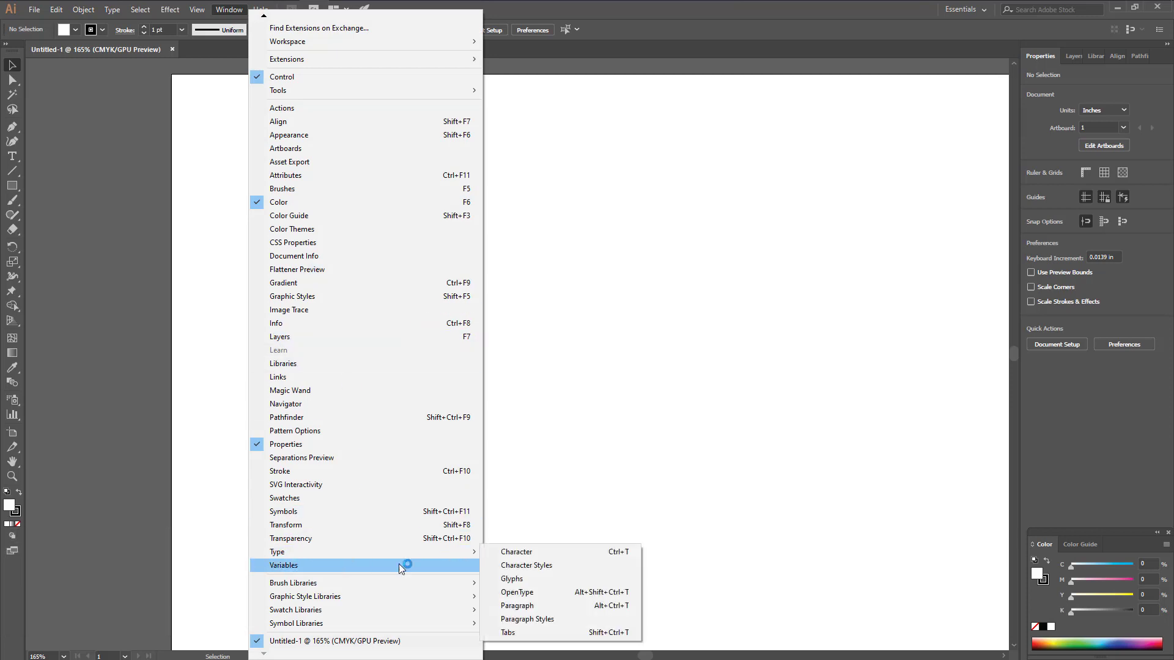
{"action": "left_click", "coordinate": [538, 554]}
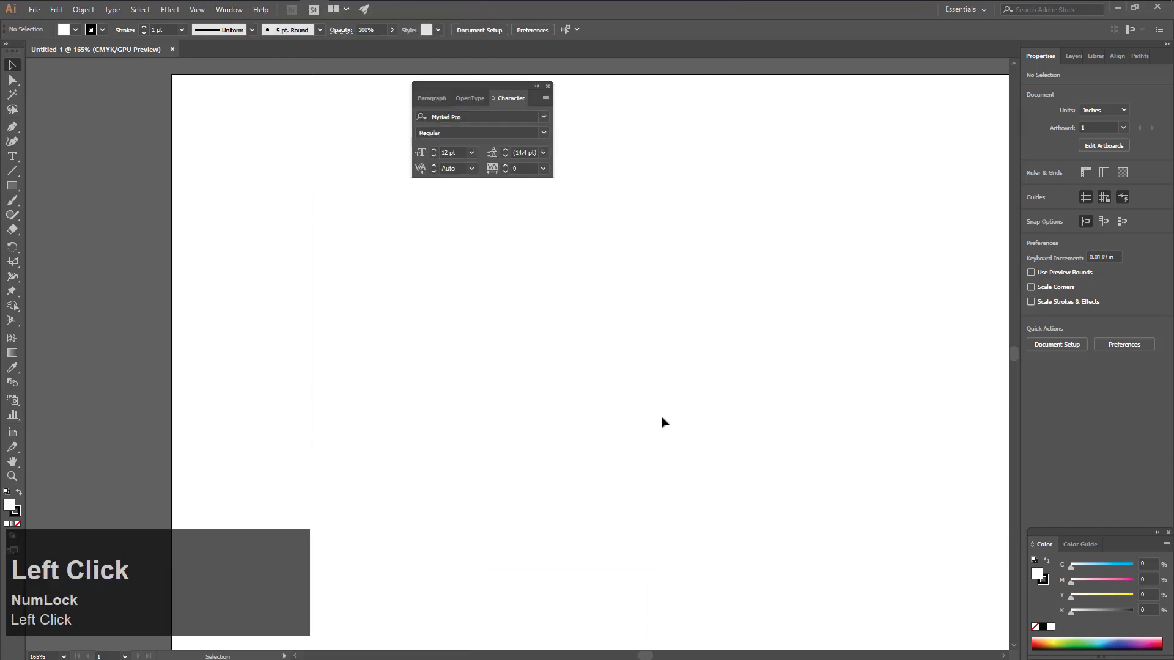
{"action": "left_click_drag", "start_coordinate": [478, 86], "coordinate": [1094, 436]}
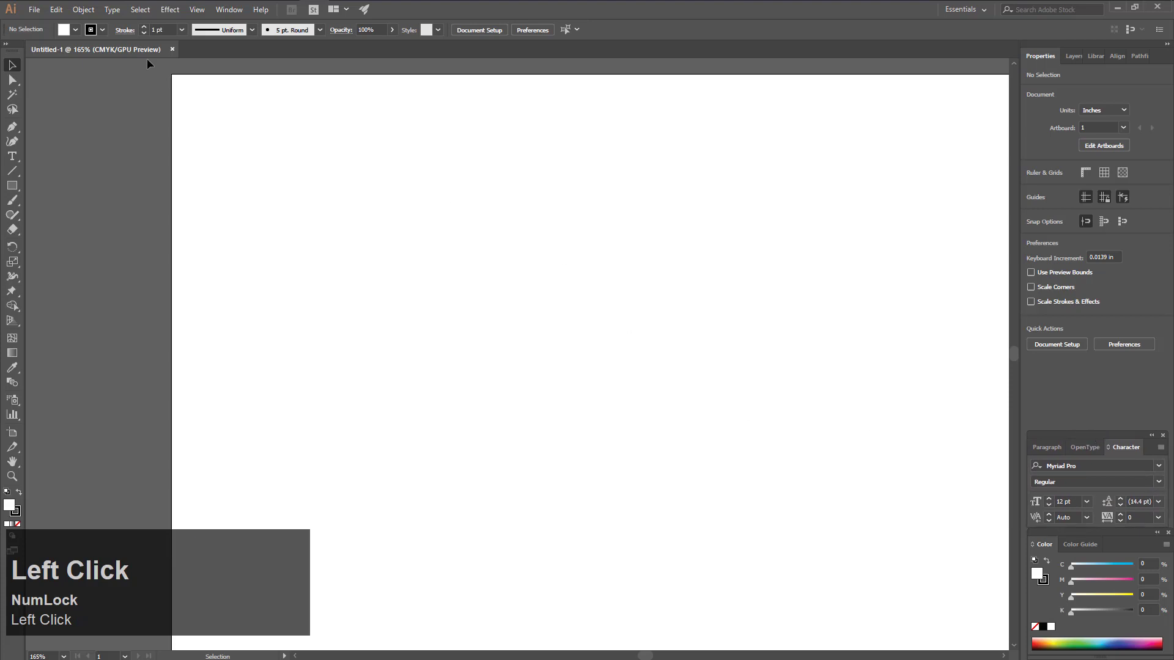
Detach the document into its own floating window and dock it back as a tab beneath the Control bar
{"action": "left_click_drag", "start_coordinate": [125, 49], "coordinate": [147, 102]}
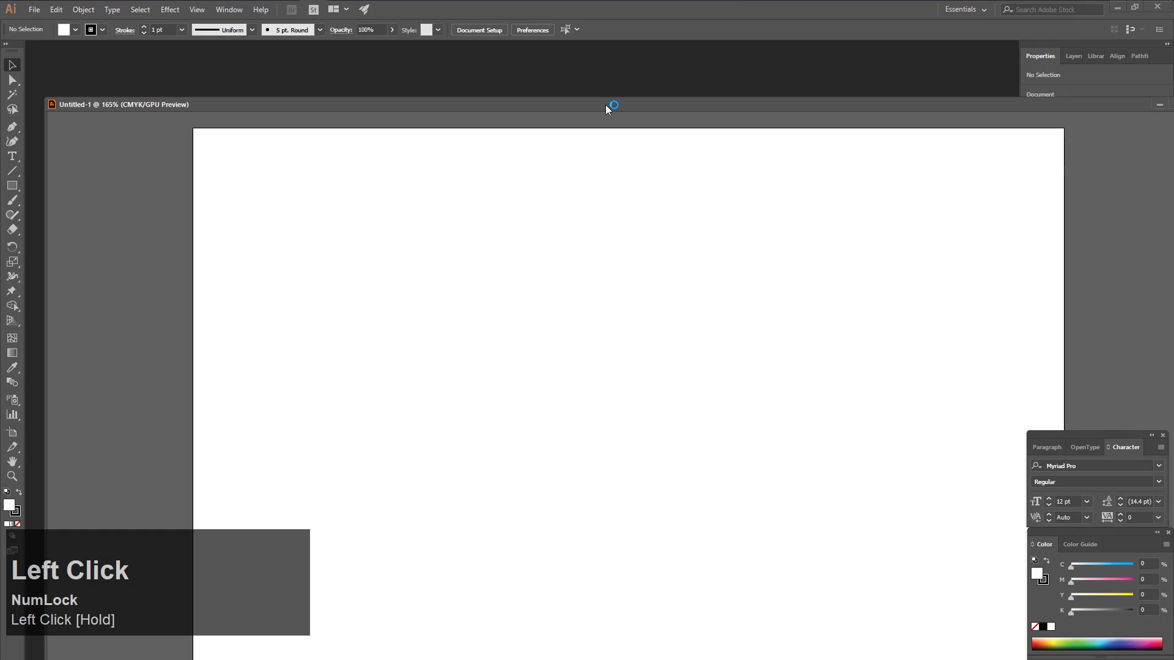
{"action": "left_click_drag", "start_coordinate": [605, 105], "coordinate": [592, 55]}
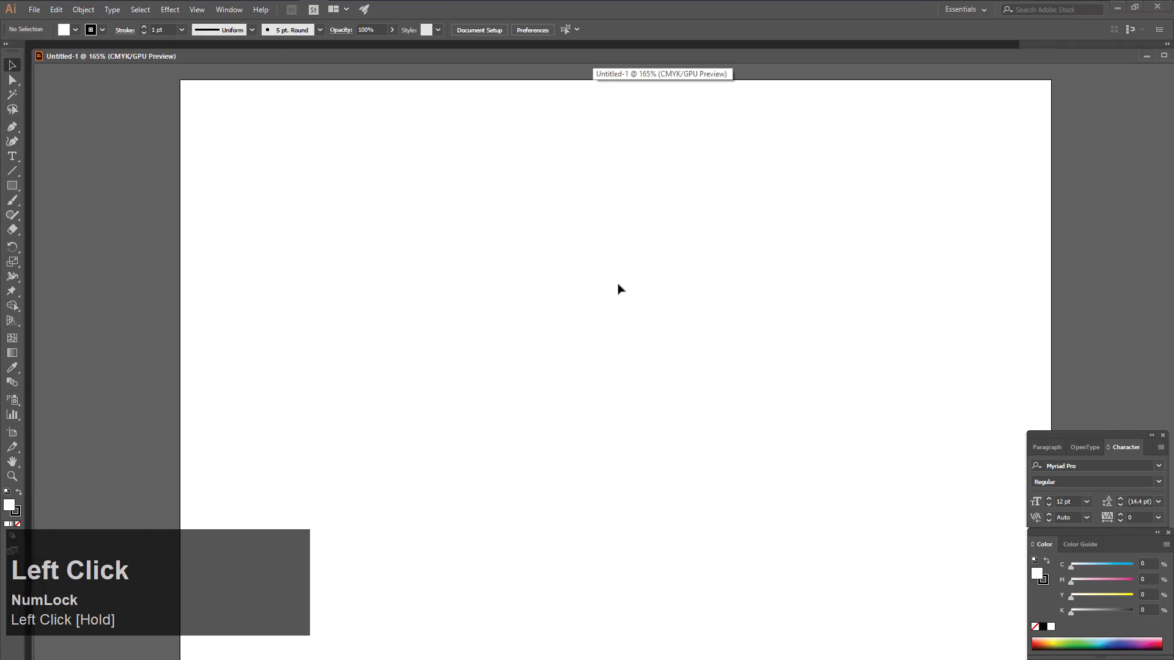
{"action": "key", "text": "ctrl+minus"}
{"action": "key", "text": "ctrl+minus"}
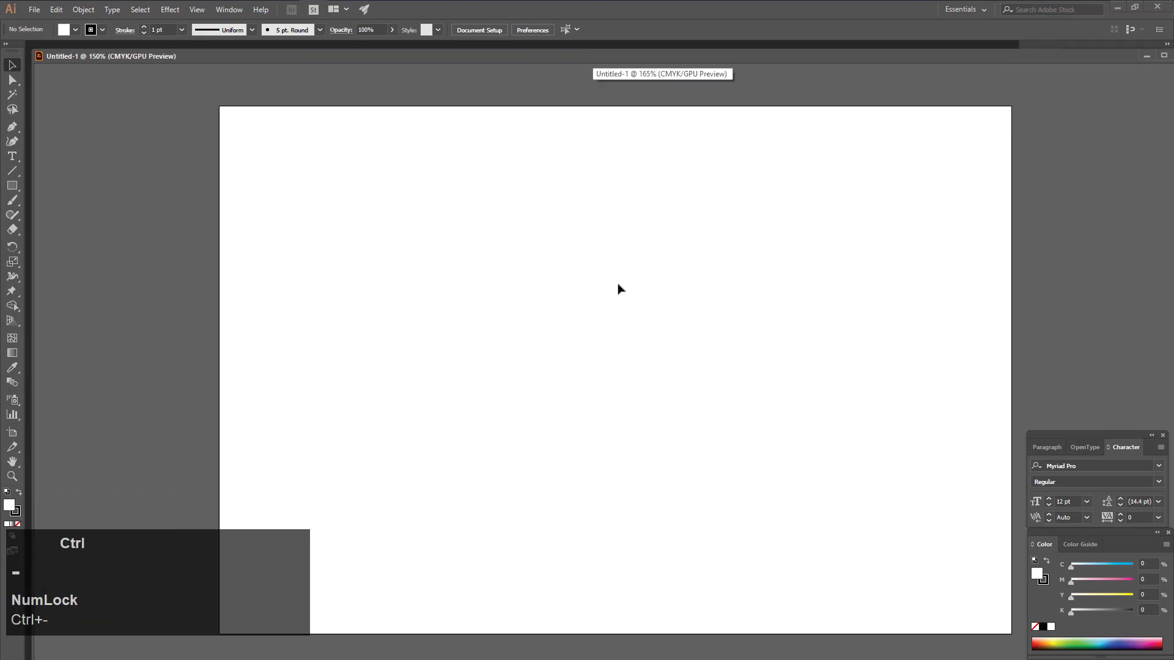
{"action": "left_click", "coordinate": [992, 54]}
{"action": "left_click_drag", "start_coordinate": [993, 56], "coordinate": [939, 58]}
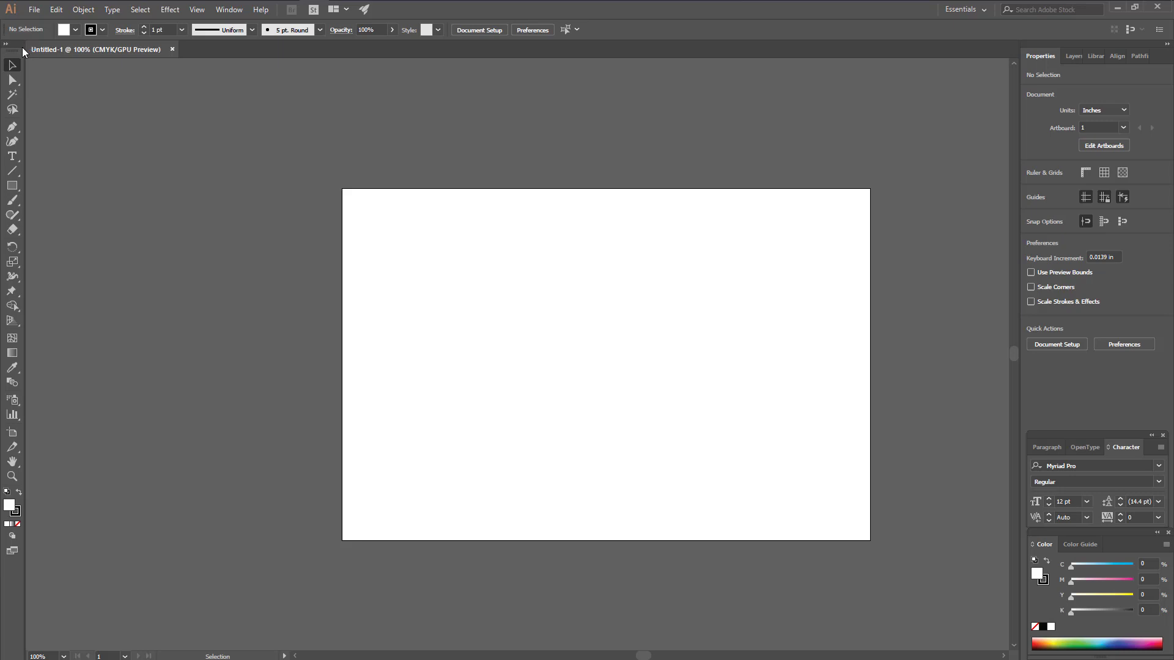
Bring the Align panel to the front of its group and save the panel layout as a new workspace named "My Wprkspace"
{"action": "left_click", "coordinate": [1074, 58]}
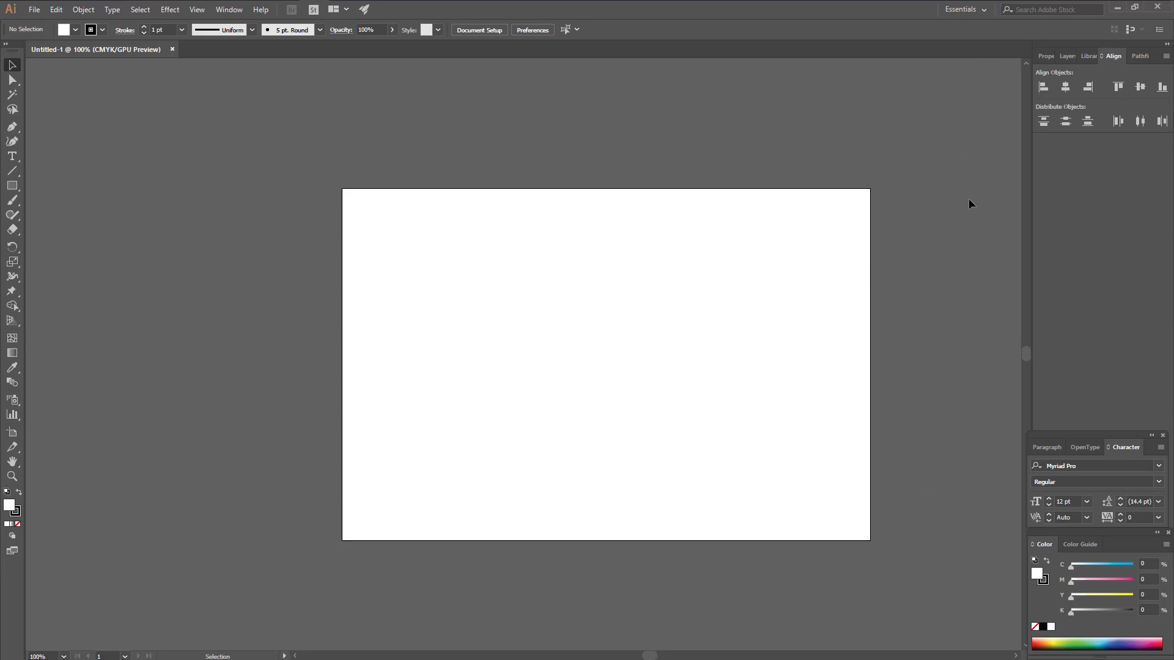
{"action": "left_click", "coordinate": [985, 9]}
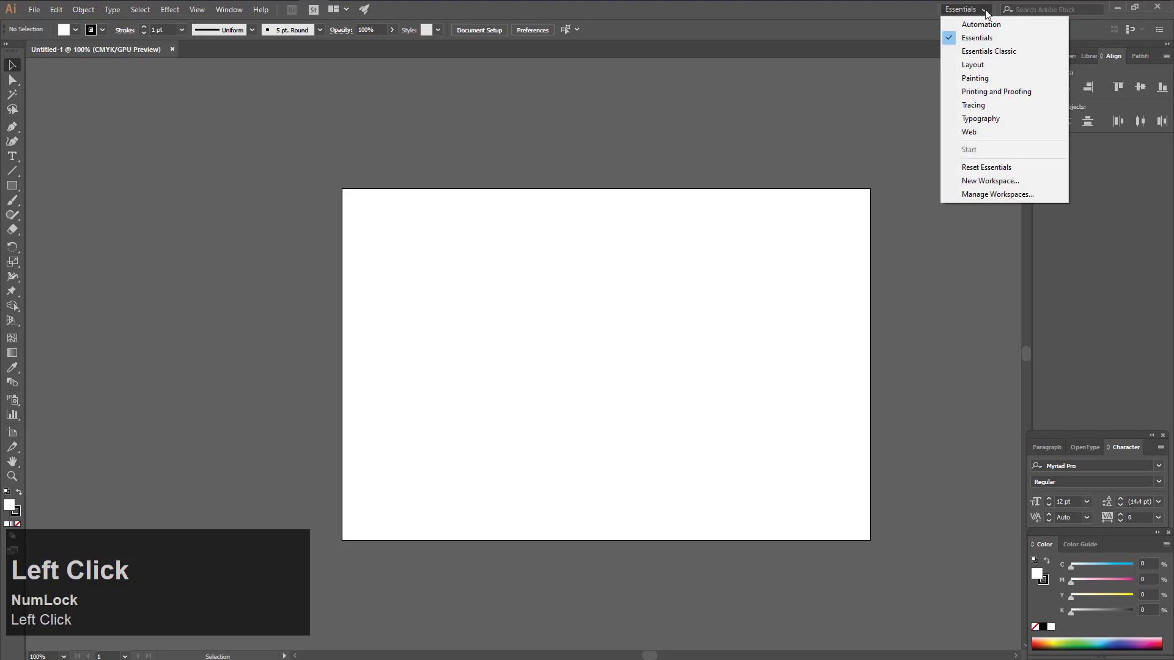
{"action": "left_click", "coordinate": [999, 182]}
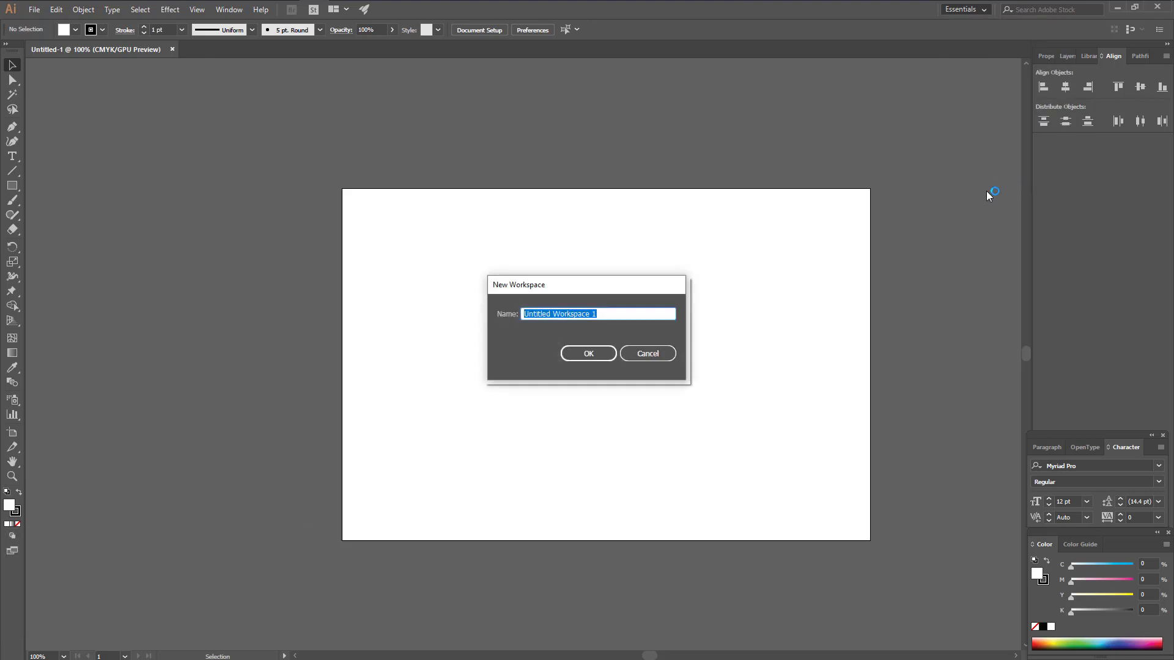
{"action": "type", "text": "My "}
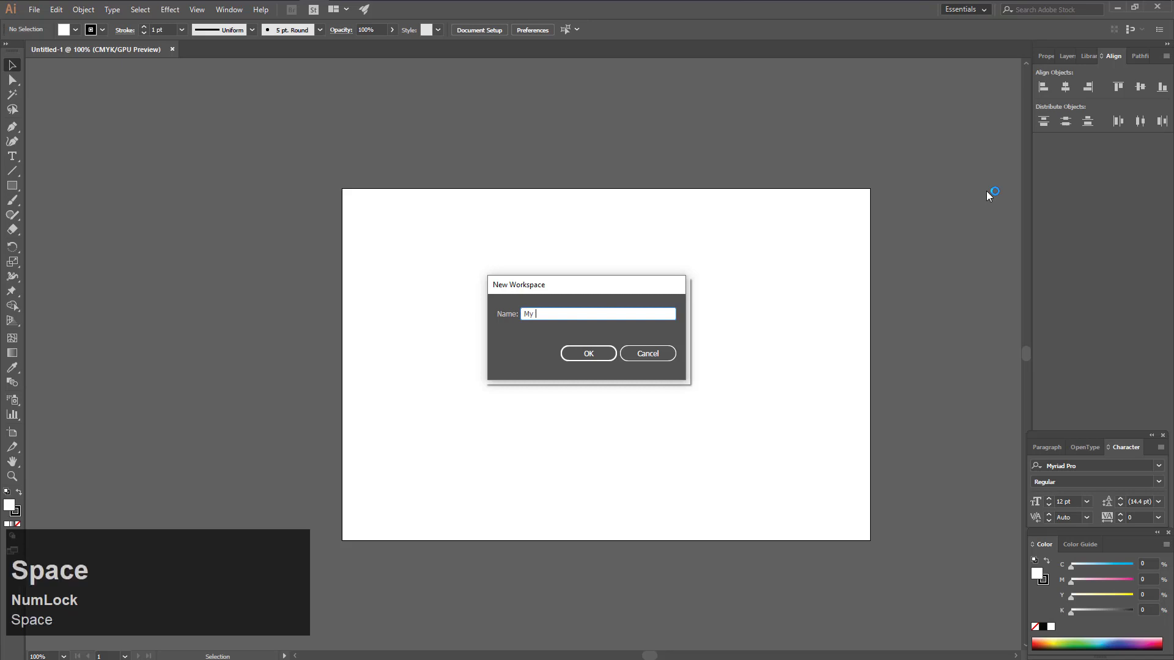
{"action": "type", "text": "Wpr"}
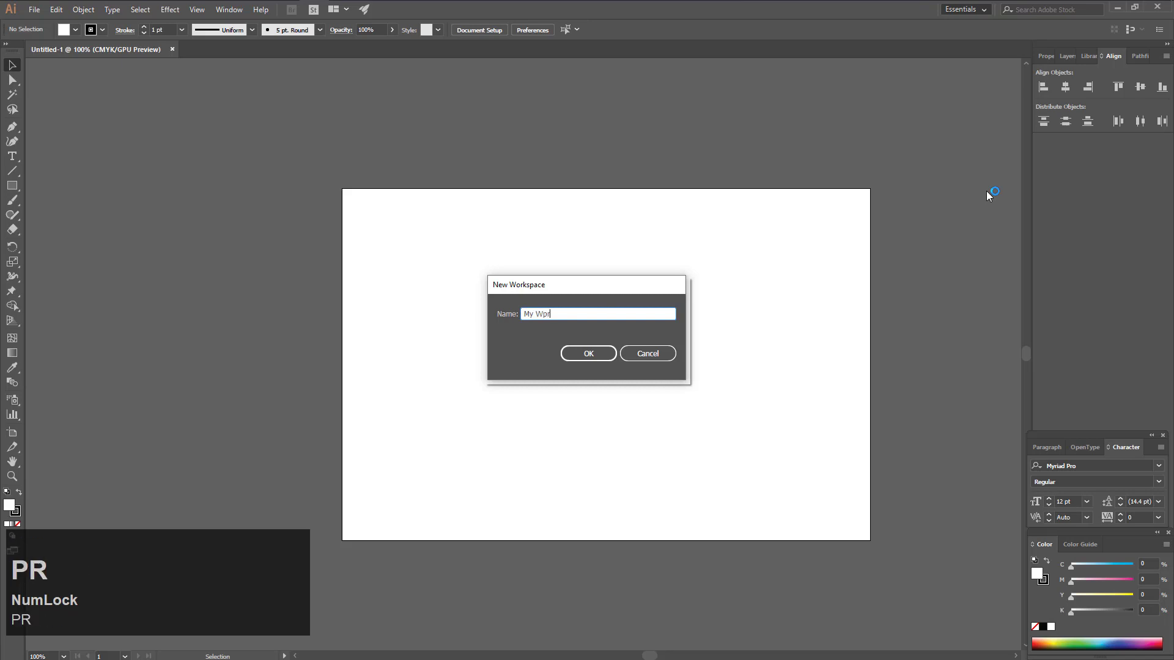
{"action": "type", "text": "kspace"}
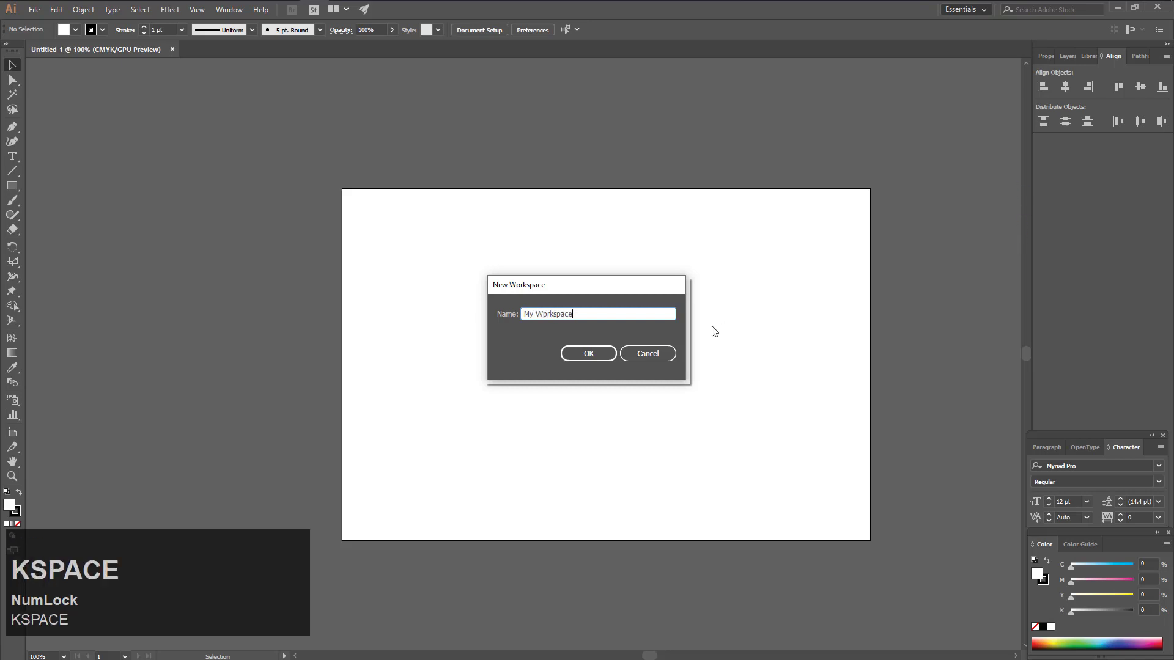
{"action": "left_click", "coordinate": [591, 353]}
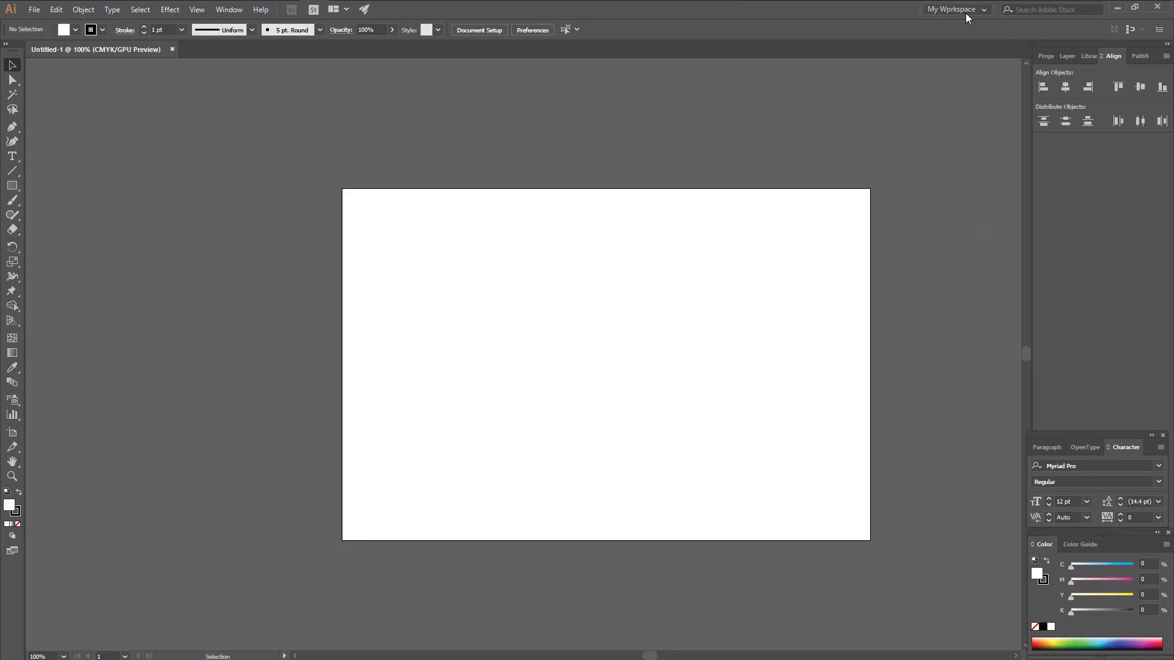
Switch to the Essentials Classic workspace and return to the custom "My Wprkspace" layout
{"action": "left_click", "coordinate": [984, 9]}
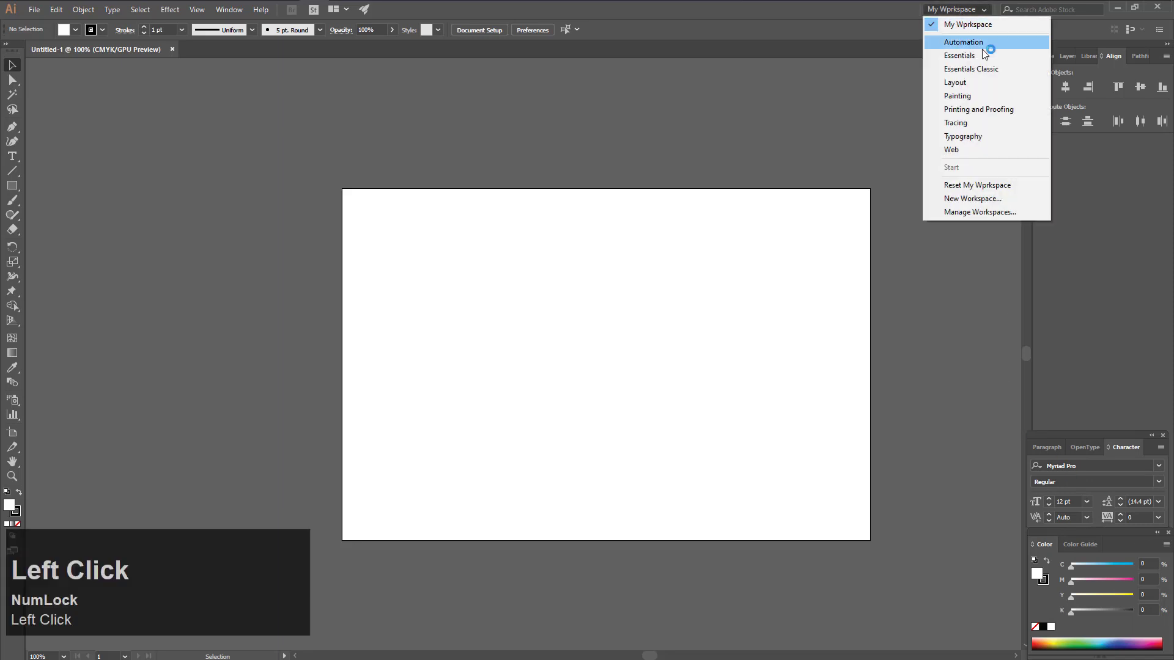
{"action": "left_click", "coordinate": [981, 69]}
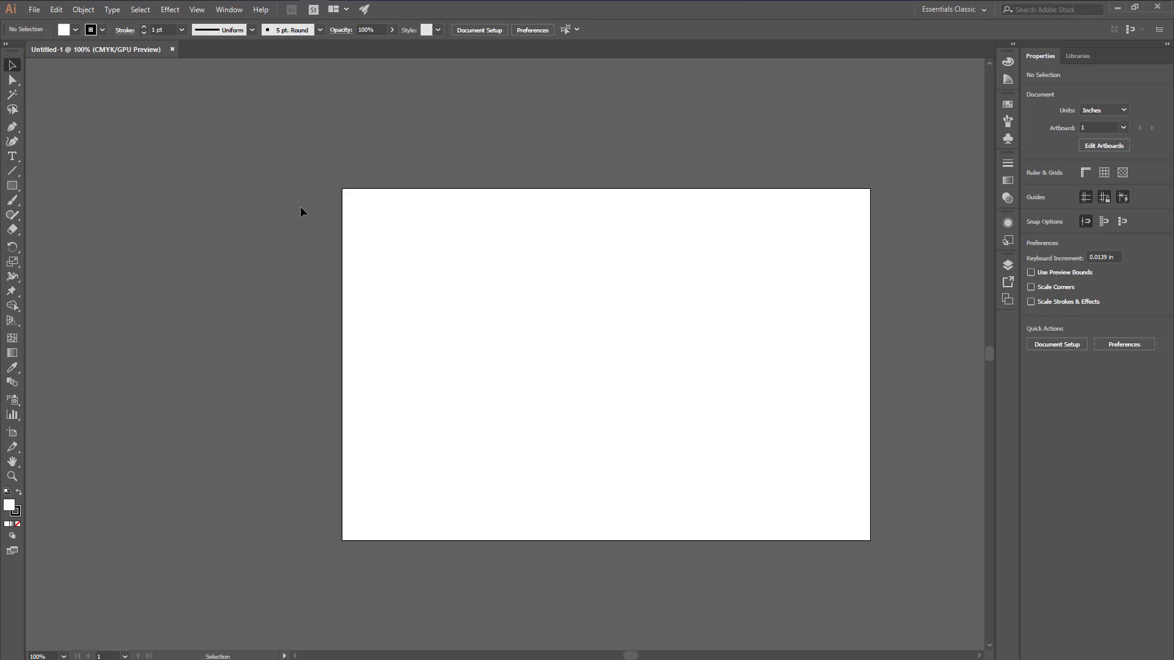
{"action": "left_click", "coordinate": [985, 11]}
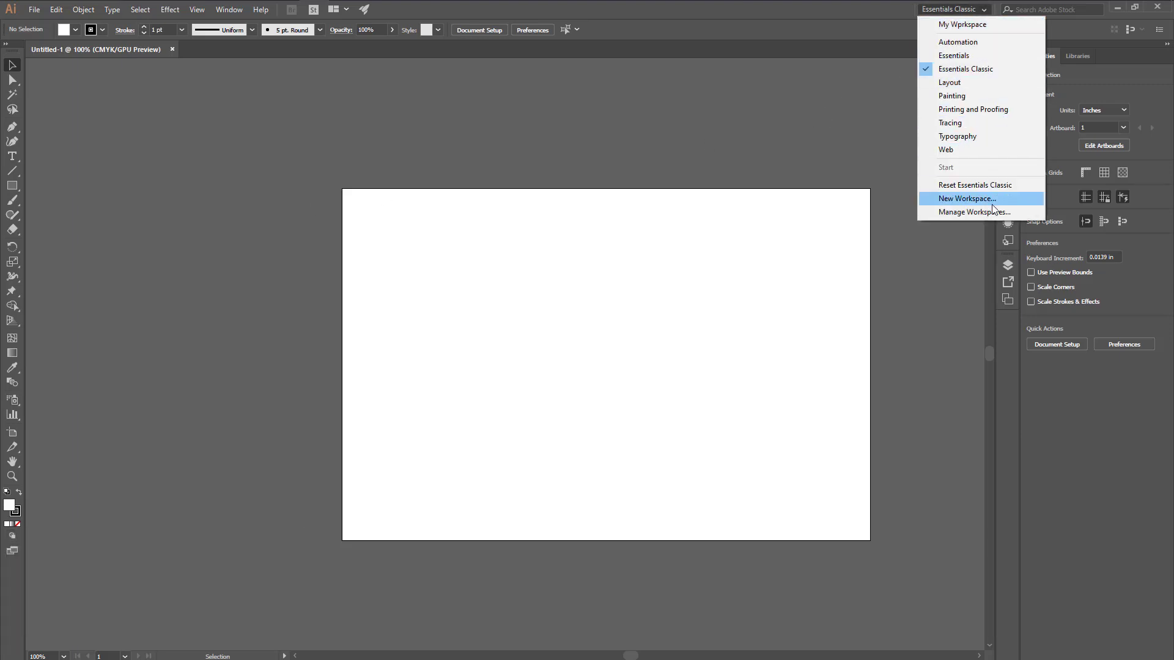
{"action": "left_click", "coordinate": [961, 25]}
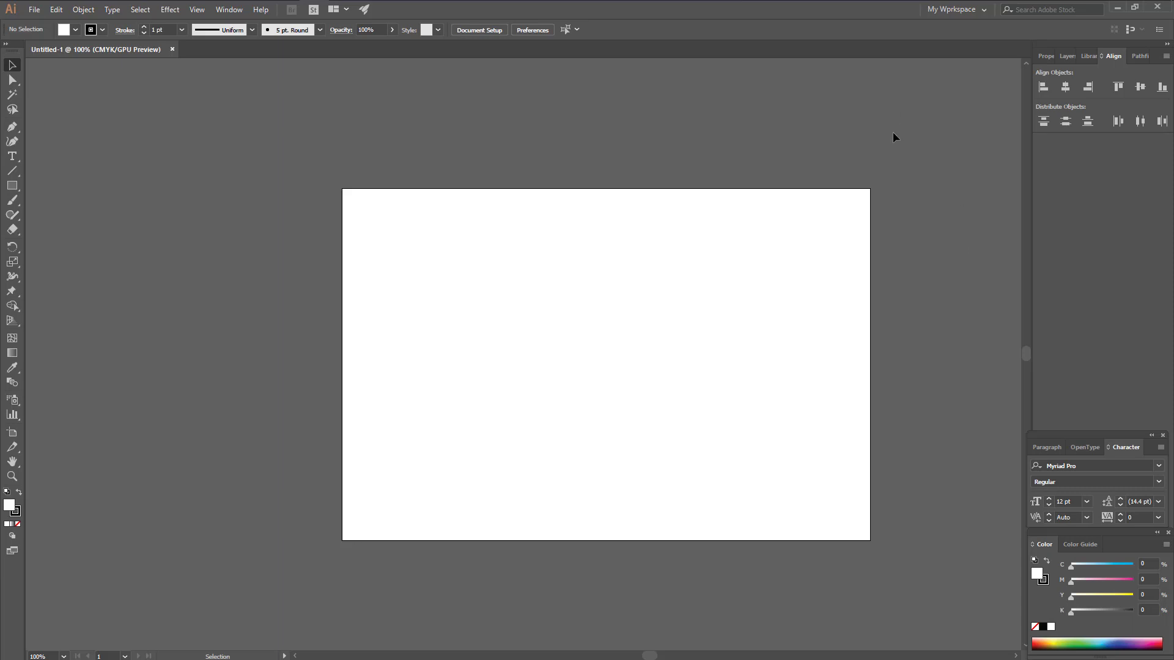
Switch to the Automation workspace and look over the list of panels that can be shown
{"action": "left_click", "coordinate": [985, 12]}
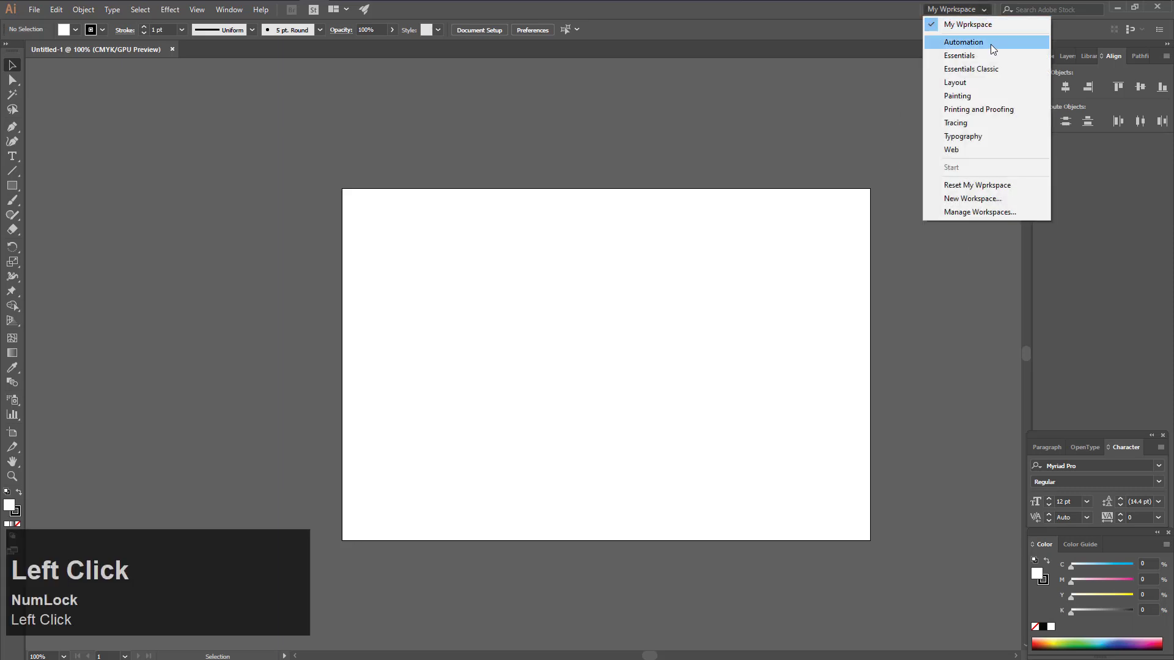
{"action": "left_click", "coordinate": [990, 43]}
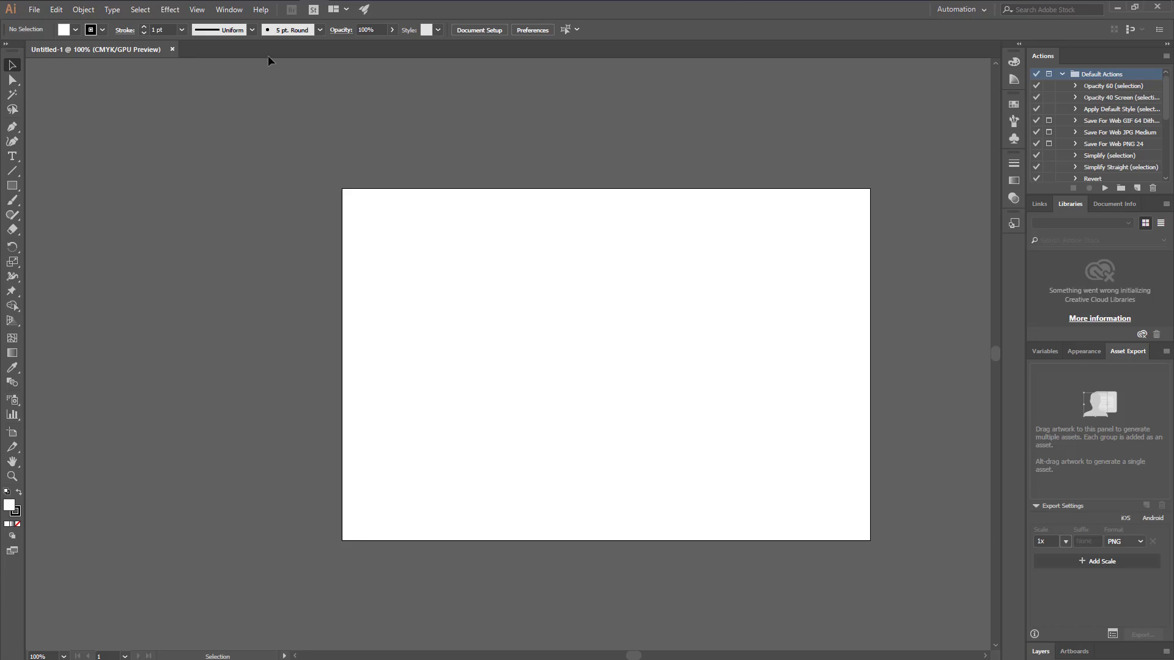
{"action": "left_click", "coordinate": [229, 12]}
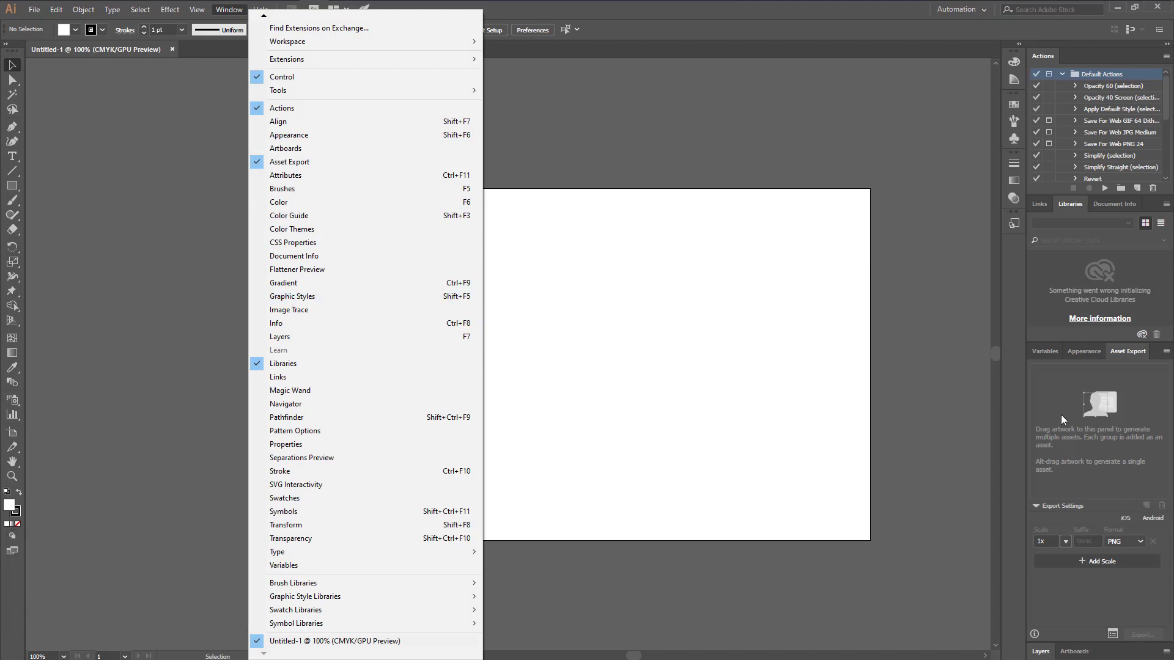
{"action": "left_click", "coordinate": [1047, 405]}
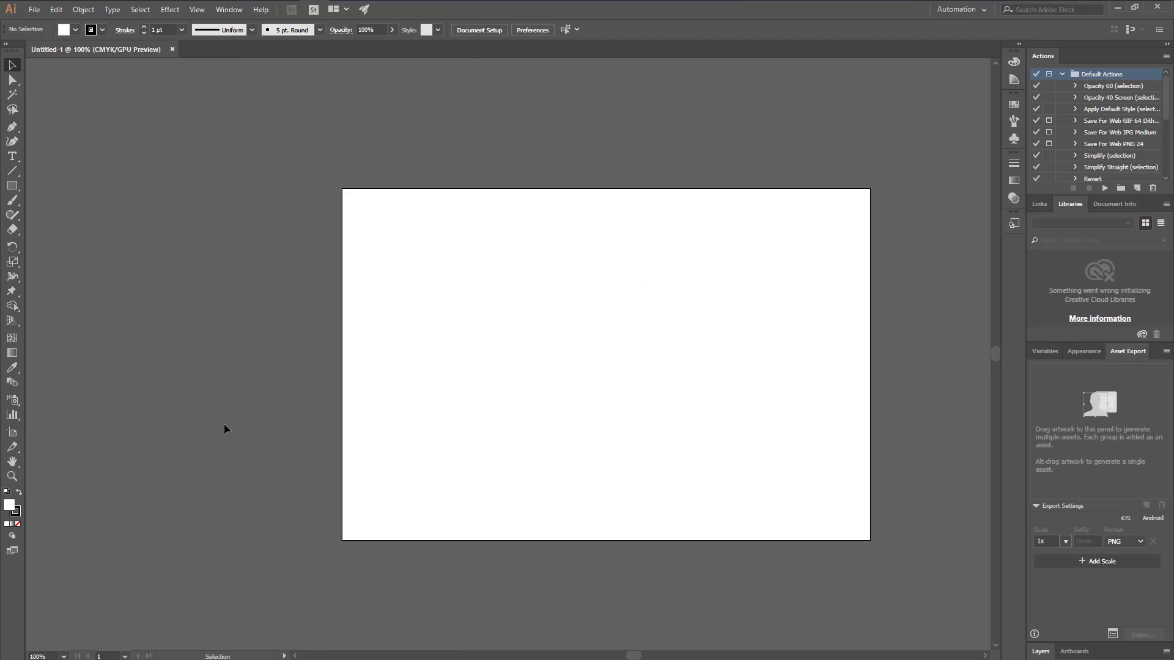
Switch the panel layout to the Typography workspace
{"action": "left_click", "coordinate": [981, 9]}
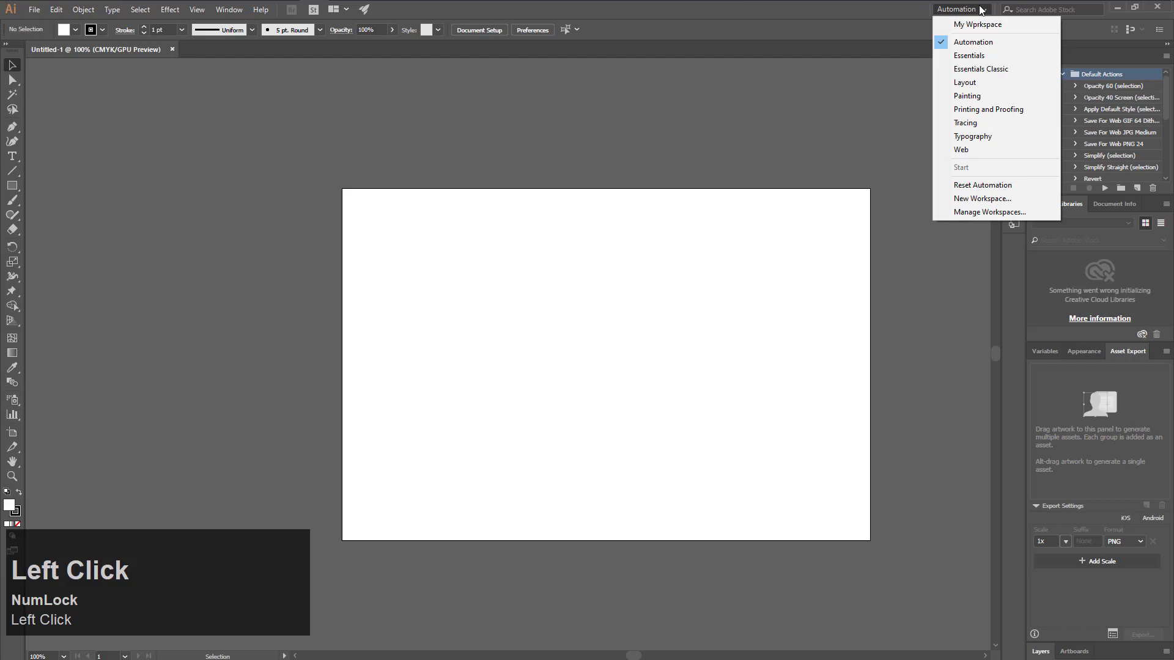
{"action": "left_click", "coordinate": [992, 137]}
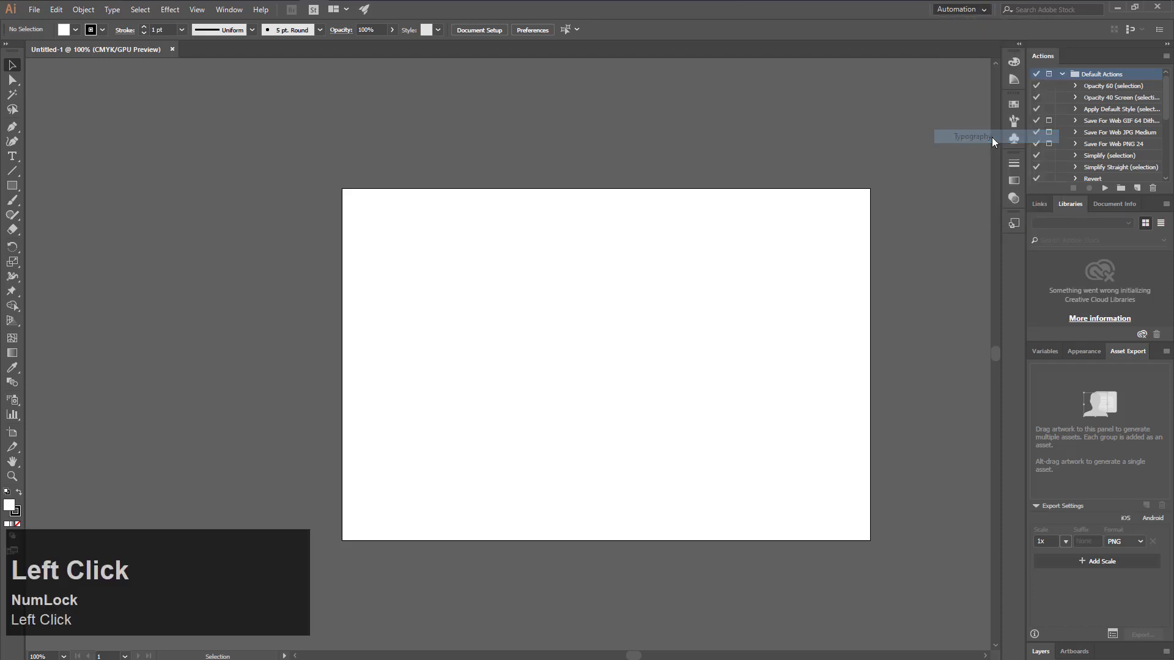